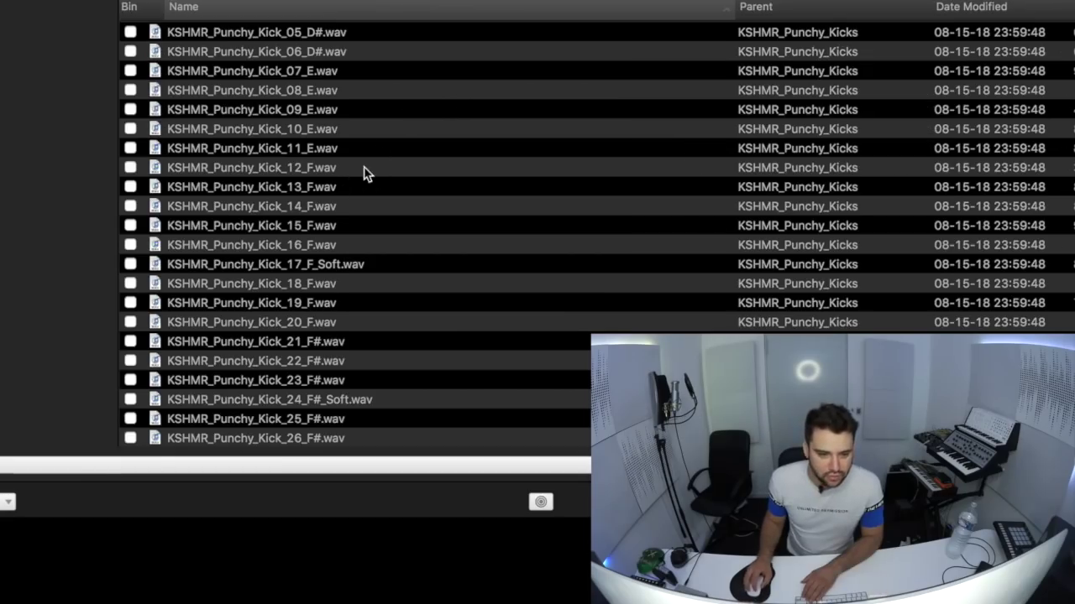
# Add the KSHMR_Punchy_Kick_12_F sample to its own audio track and repeat it on every beat from bar 17 to bar 20.
pyautogui.click(367, 170)
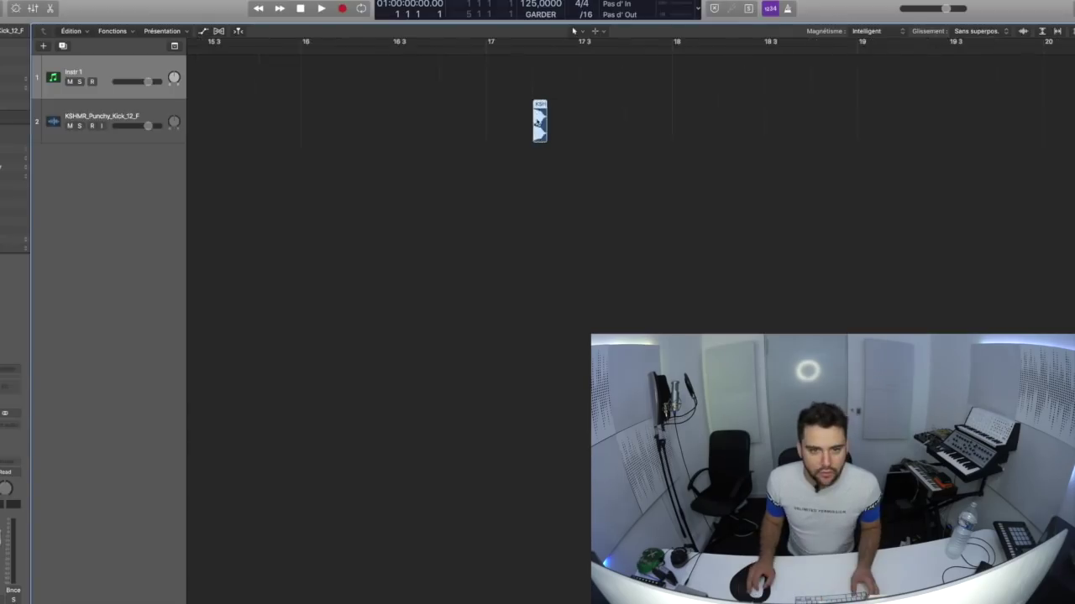
pyautogui.moveTo(536, 135); pyautogui.dragTo(643, 129)
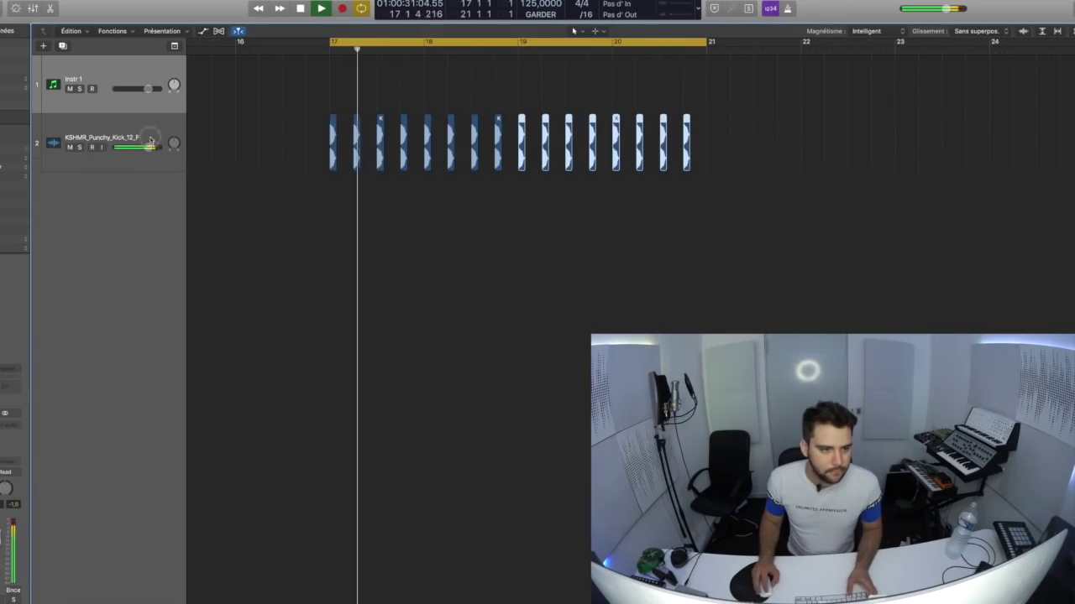
# Lower the kick track's volume to about -1.2 dB and stop the playback.
pyautogui.click(139, 147)
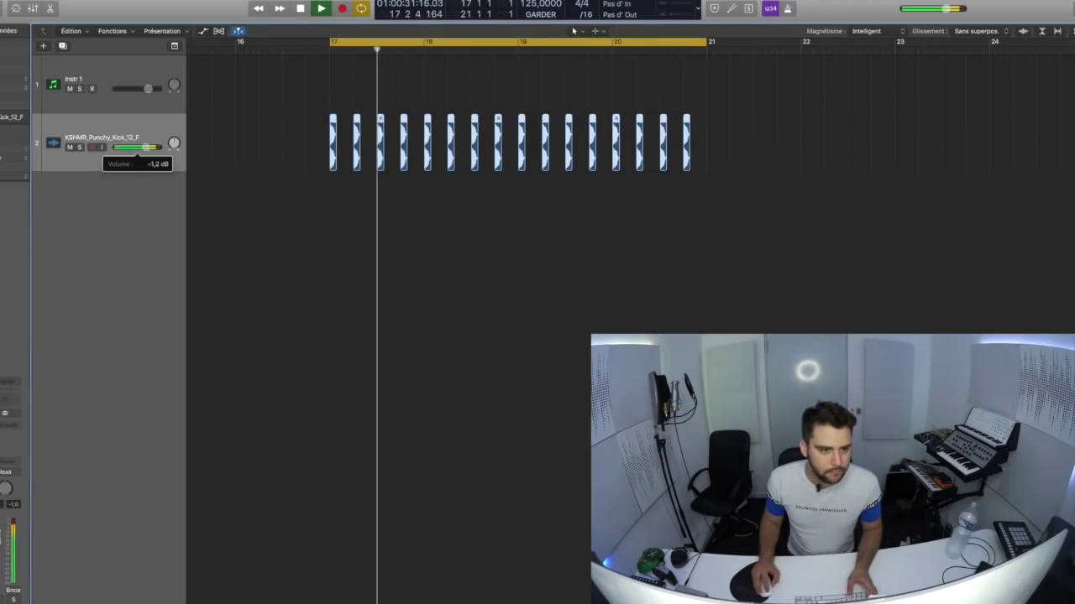
pyautogui.click(141, 147)
pyautogui.scroll(2, 422, 242)
pyautogui.press('space')
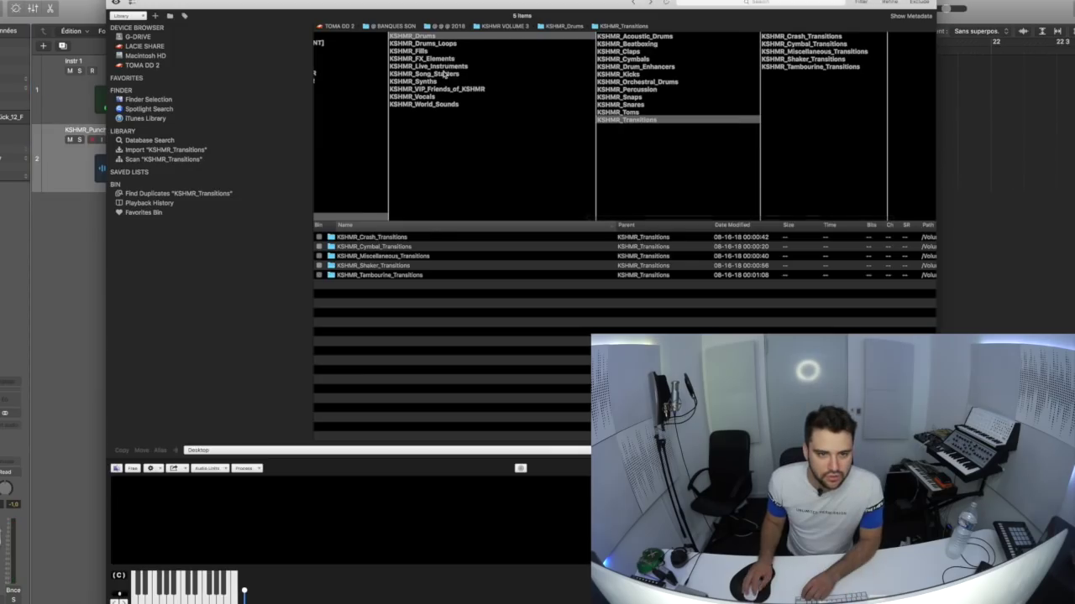
# Preview KSHMR_Psy_Bass_Loop_06_138_F.wav from the psytrance bass loops inside KSHMR_Synths.
pyautogui.click(445, 82)
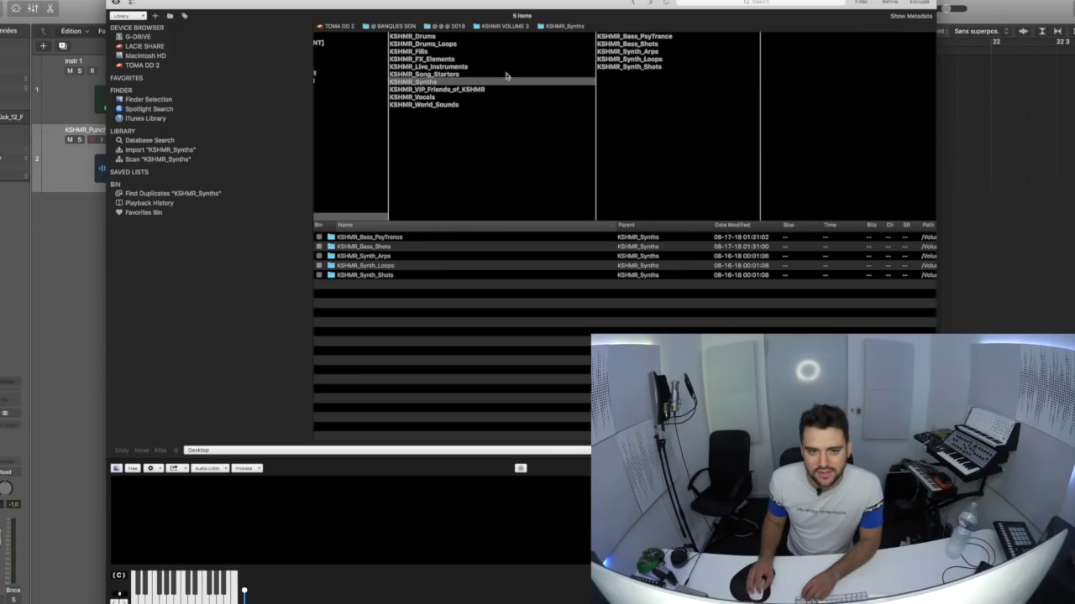
pyautogui.click(660, 37)
pyautogui.click(793, 43)
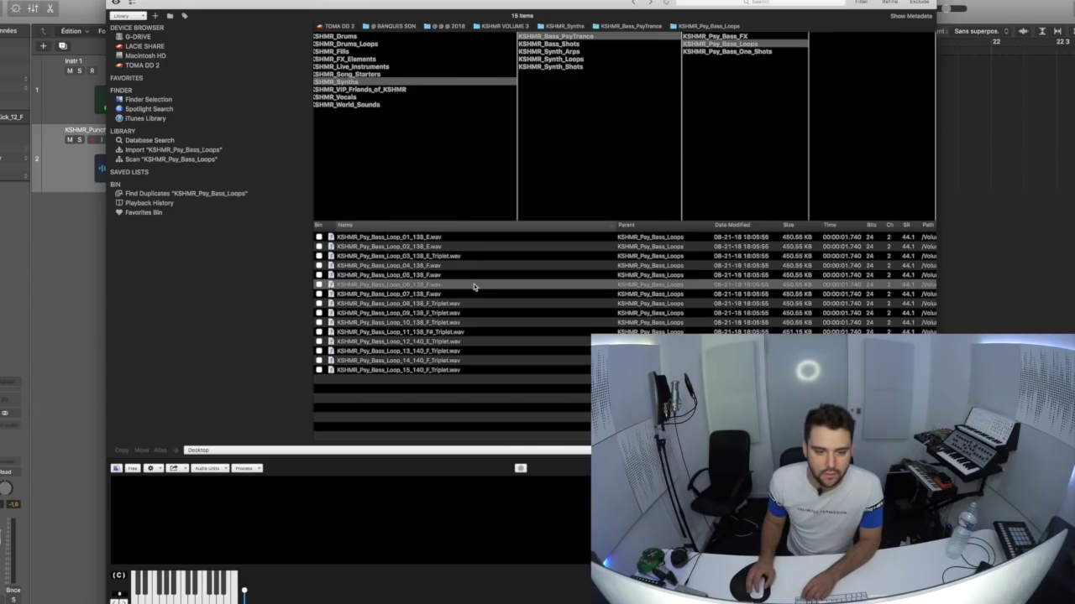
pyautogui.click(473, 285)
# Audition the samples in the KSHMR_Bass_Growl folder and add KSHMR_Bass_Growl_25_F to a new track at bar 17.
pyautogui.click(739, 43)
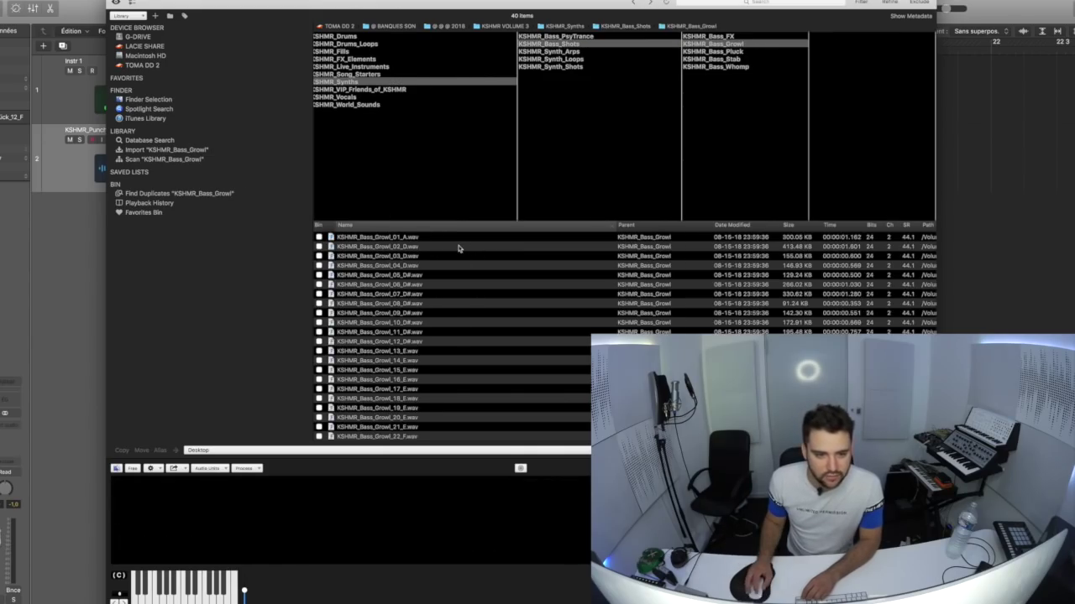
pyautogui.scroll(-3, 418, 362)
pyautogui.click(419, 388)
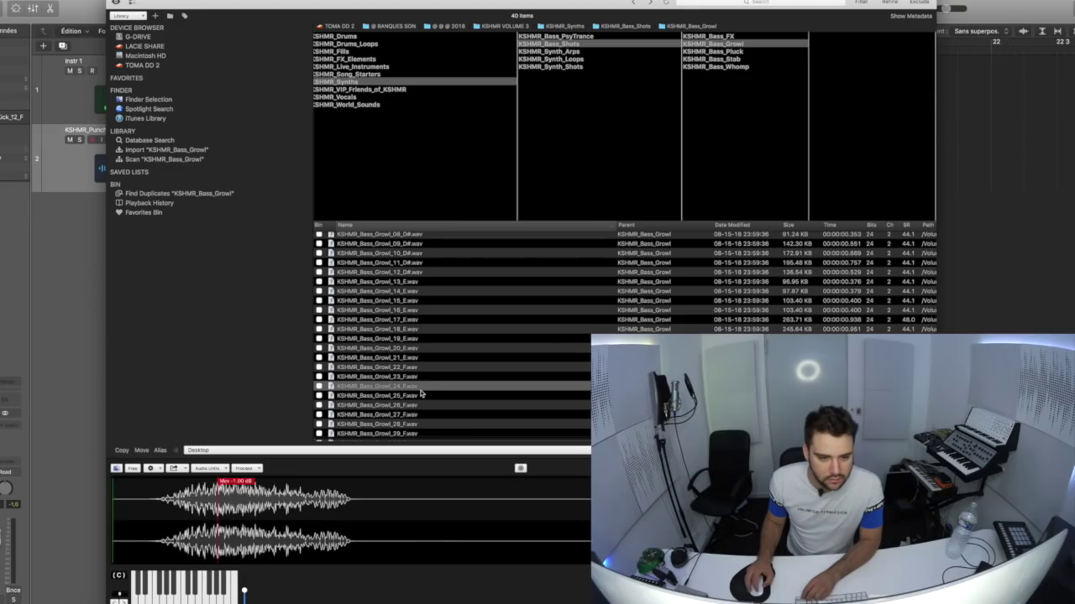
pyautogui.click(422, 369)
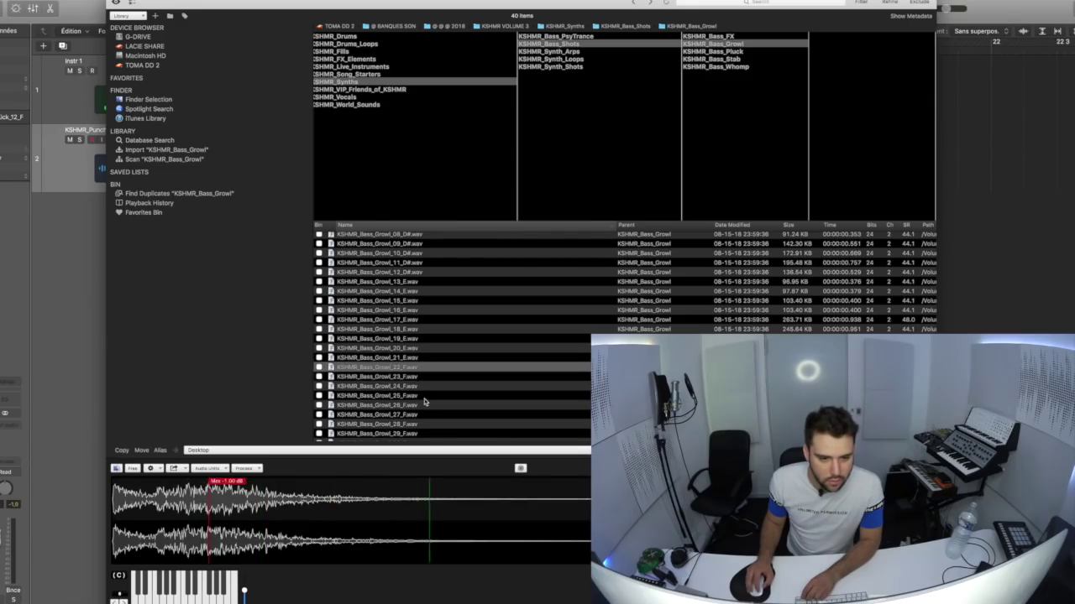
pyautogui.click(428, 395)
pyautogui.scroll(-5, 458, 367)
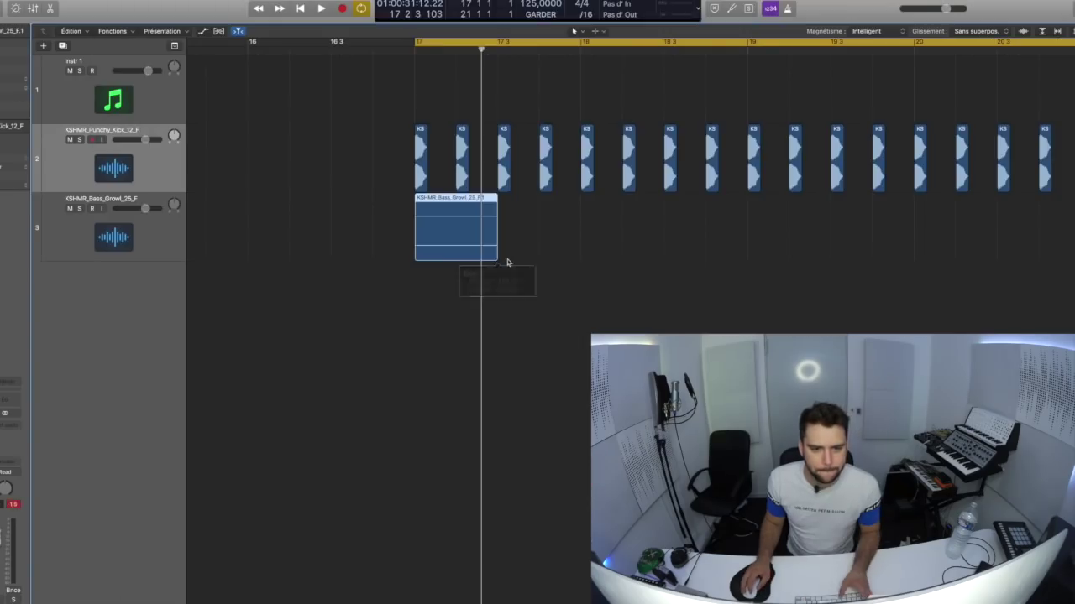
pyautogui.press('space')
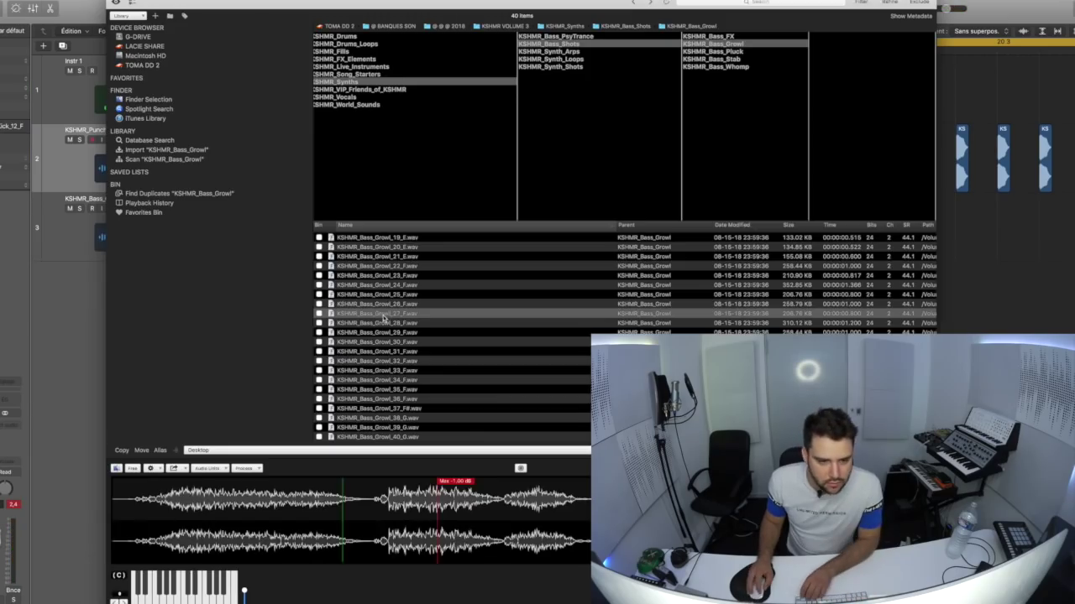
# Add the KSHMR_Bass_Growl_27_F and KSHMR_Bass_Pluck_12_E samples to new tracks in bar 17.
pyautogui.moveTo(384, 315); pyautogui.dragTo(957, 320)
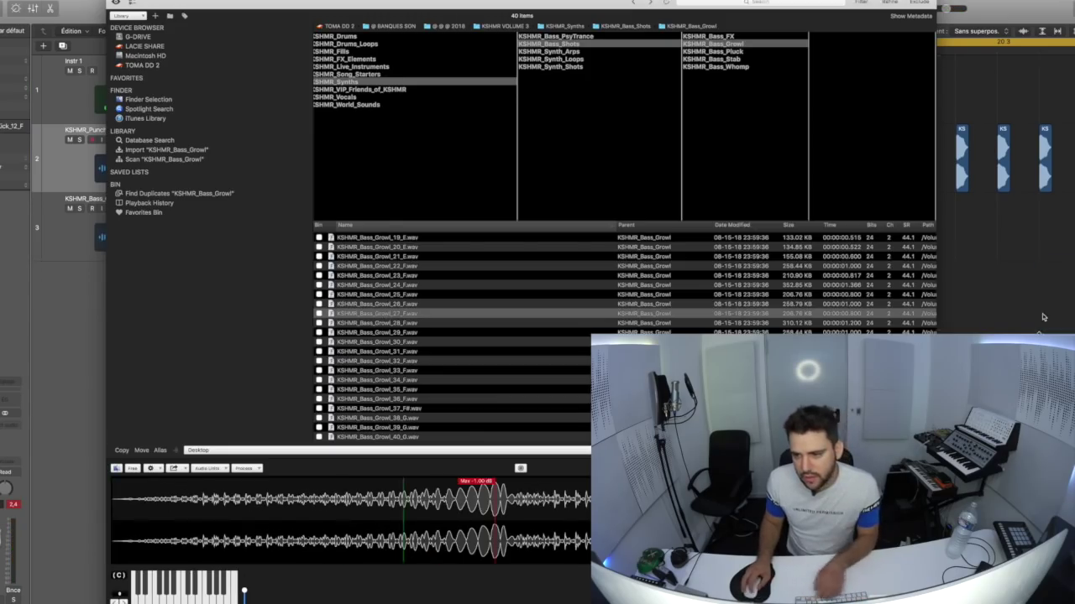
pyautogui.moveTo(1062, 311); pyautogui.dragTo(496, 324)
pyautogui.press('super+Tab')
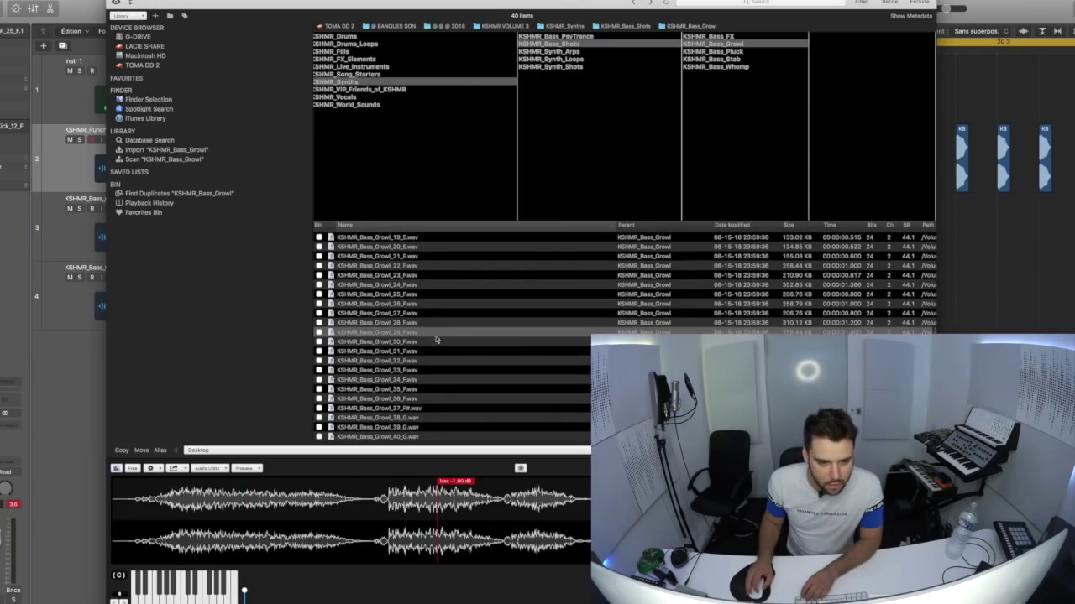
pyautogui.click(437, 342)
pyautogui.press('super+Tab')
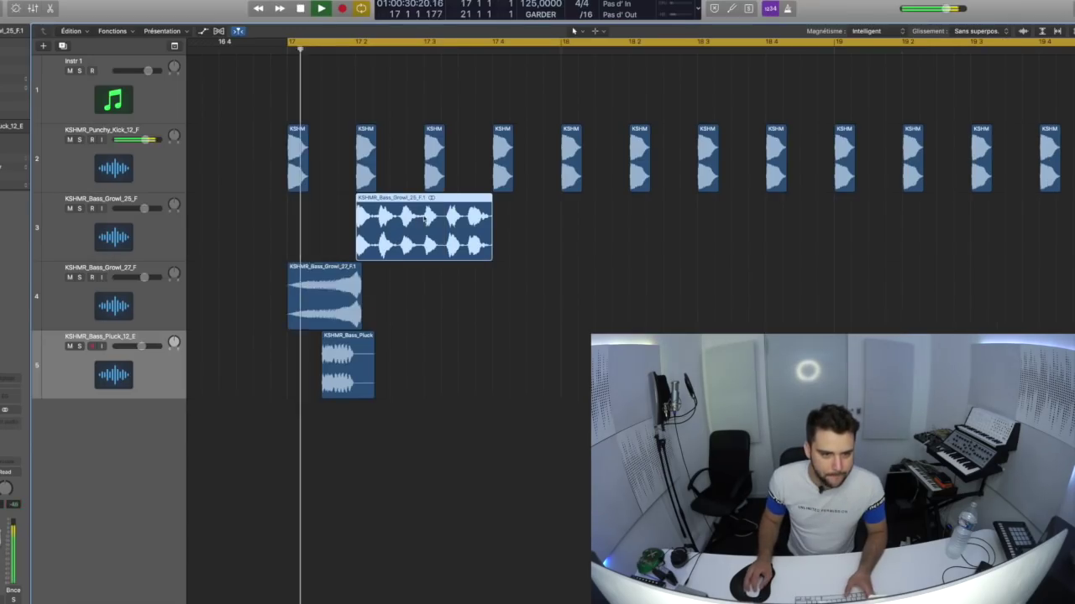
# Audition further bass shots in the sample browser and add KSHMR_Bass_Whomp_06_F to a new track.
pyautogui.press('super+Tab')
pyautogui.click(433, 390)
pyautogui.press('Down')
pyautogui.press('Down')
pyautogui.press('Down')
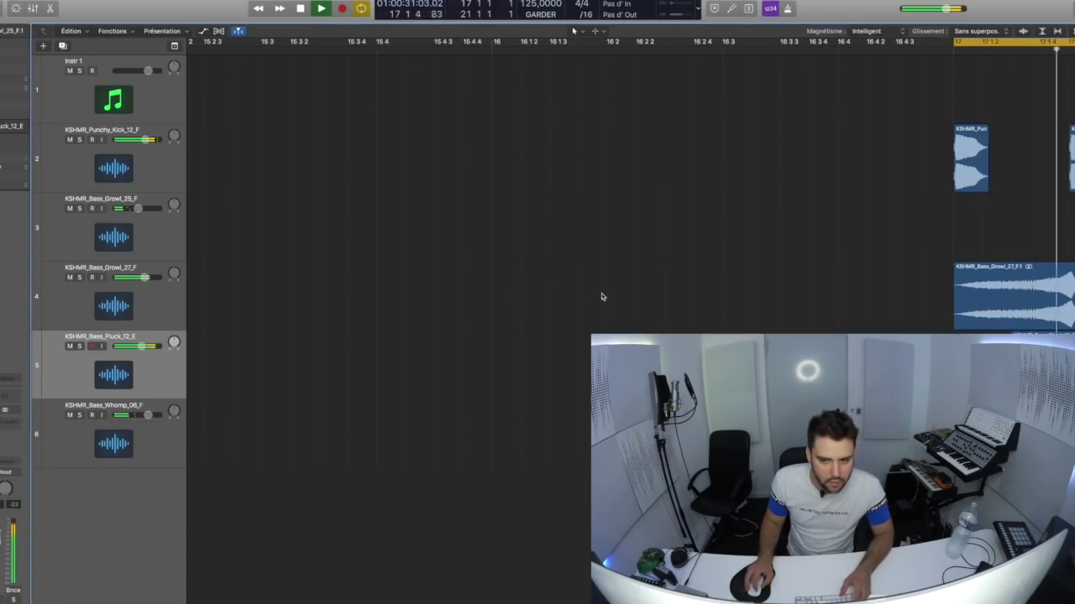
# Move the KSHMR_Bass_Growl_25_F clip to beat 4 of bar 17.
pyautogui.hscroll(5, 601, 295)
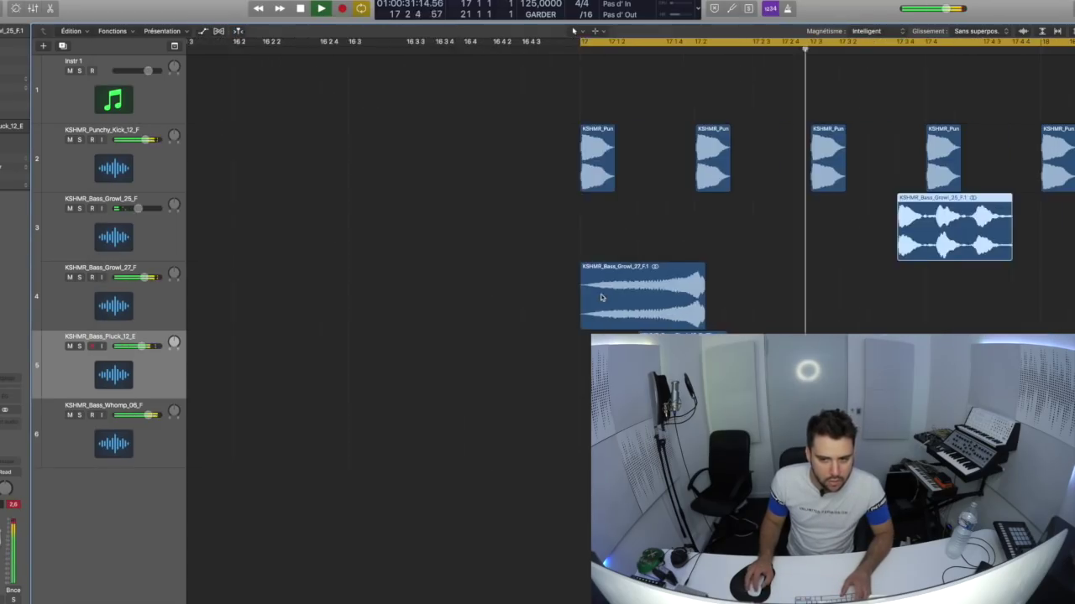
pyautogui.hscroll(6, 601, 297)
pyautogui.moveTo(457, 250); pyautogui.dragTo(496, 252)
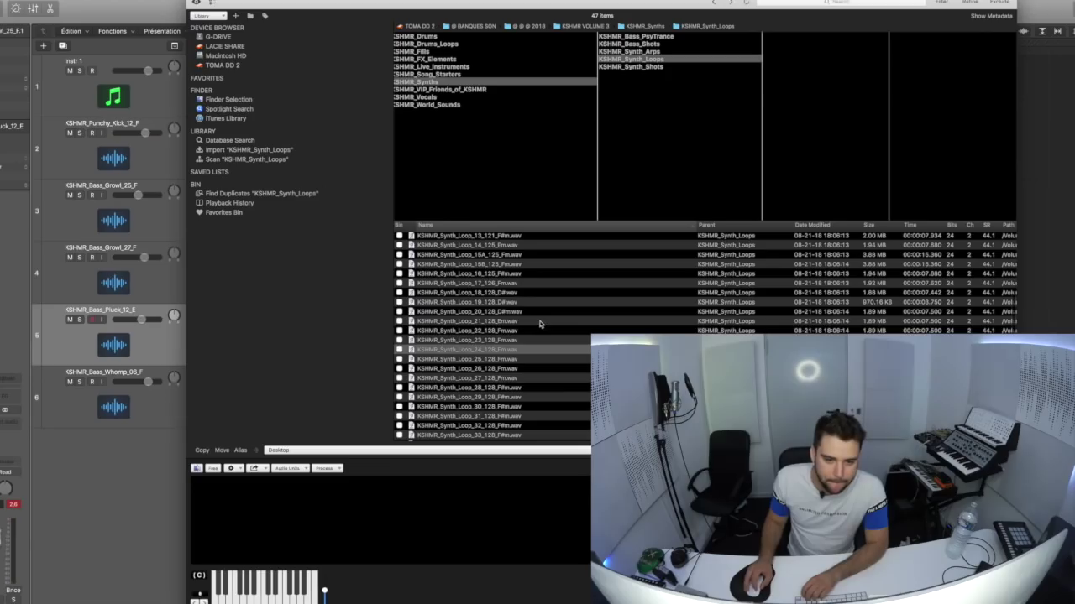
# Audition the KSHMR_Synth_Loops samples and add KSHMR_Synth_Loop_25_128_Fm and KSHMR_Synth_Loop_27_128_Fm to new tracks.
pyautogui.scroll(-2, 540, 324)
pyautogui.click(539, 325)
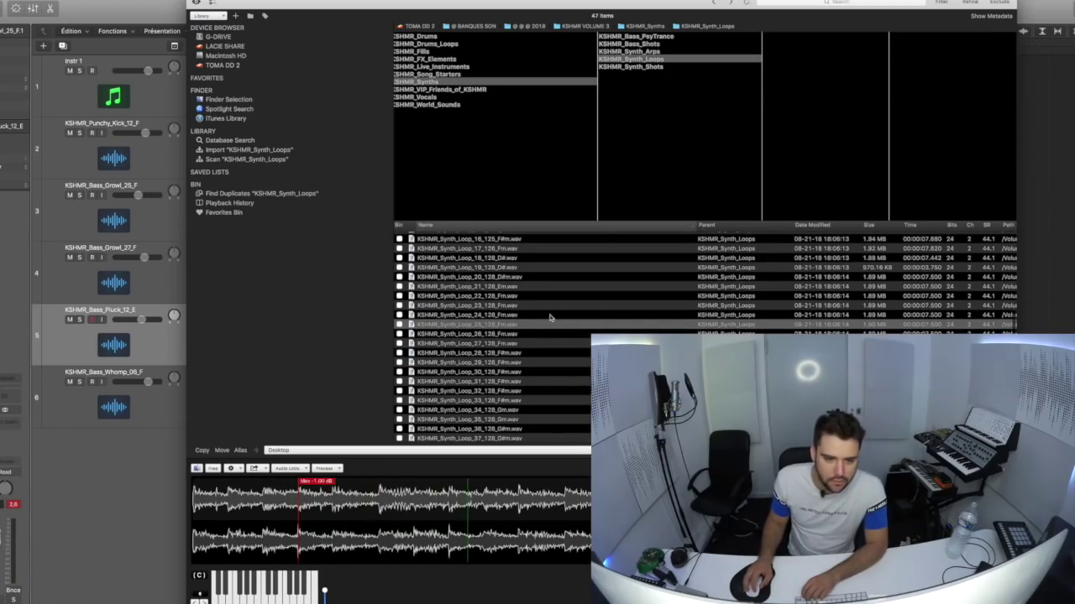
pyautogui.scroll(-1, 473, 329)
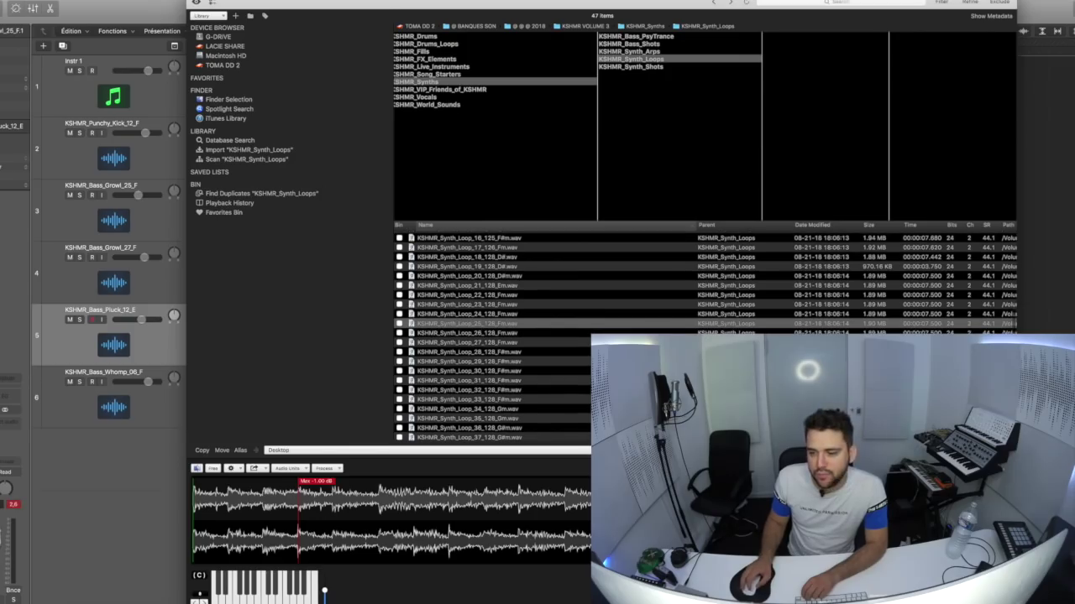
pyautogui.press('Down')
pyautogui.press('Down')
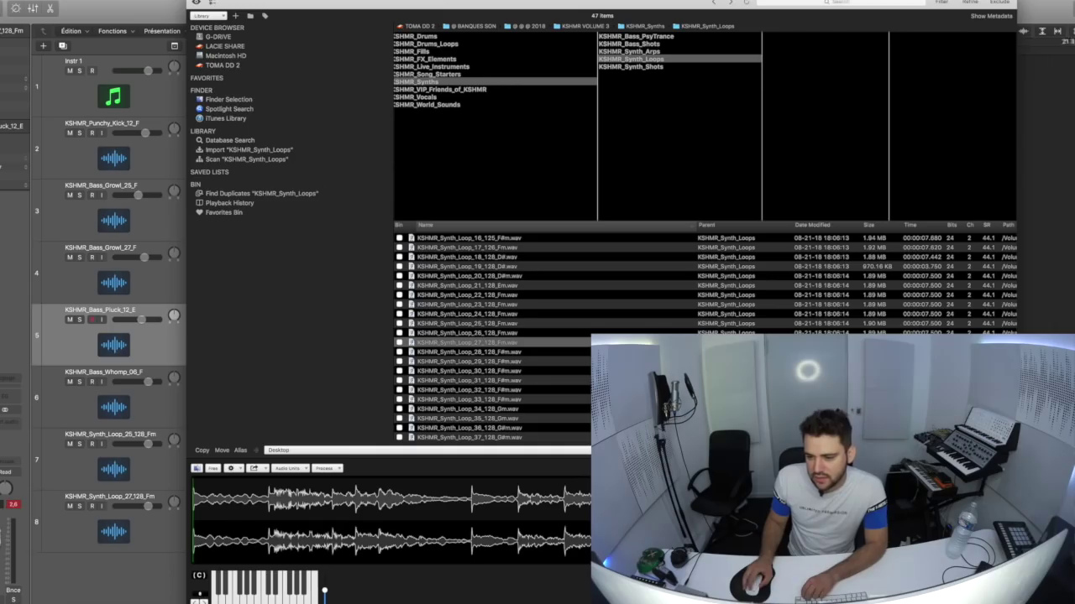
# Switch back to the Logic Pro arrangement and play the two synth loop clips placed after bar 21.
pyautogui.press('super+Tab')
pyautogui.press('space')
pyautogui.hscroll(-3, 835, 269)
pyautogui.scroll(-3, 835, 271)
pyautogui.hscroll(3, 834, 270)
pyautogui.scroll(-2, 834, 271)
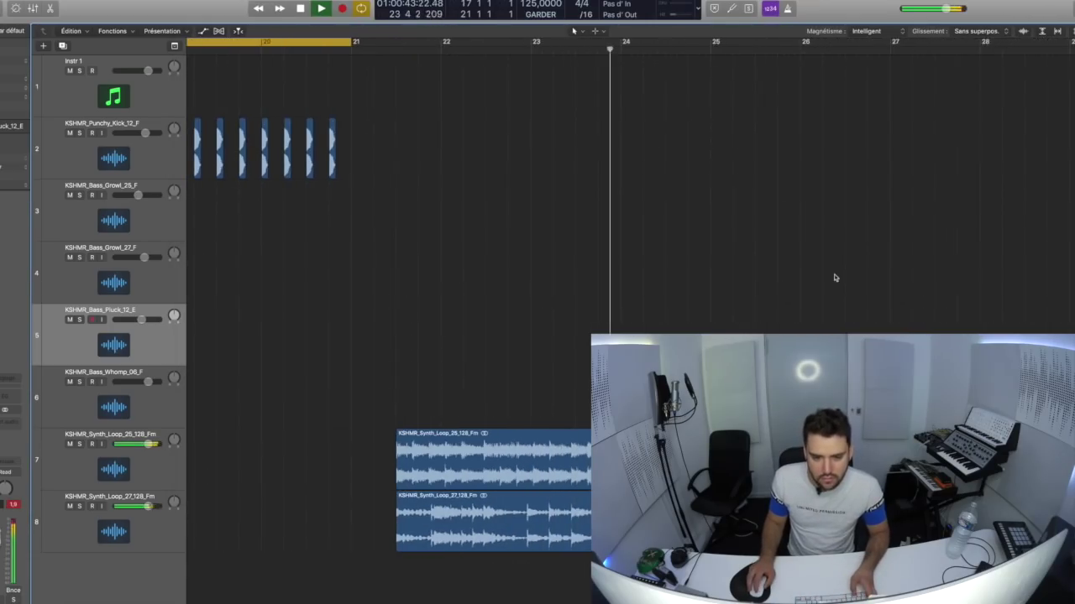
pyautogui.hscroll(1, 833, 281)
pyautogui.scroll(-4, 830, 287)
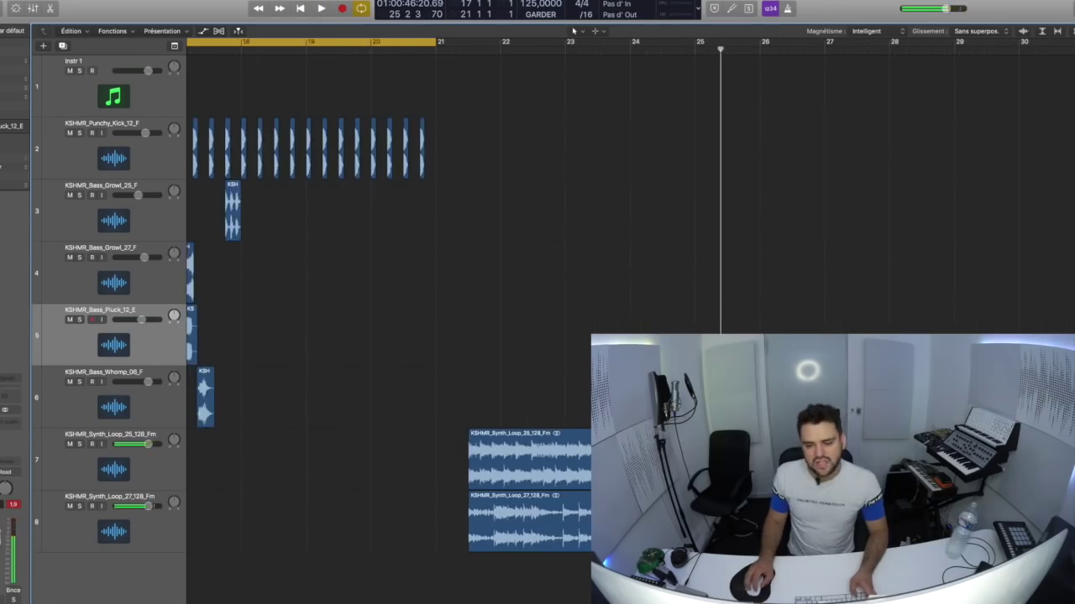
pyautogui.press('space')
# Move the synth loop clips earlier on the timeline, ahead of the kick and bass clips.
pyautogui.hscroll(-5, 830, 286)
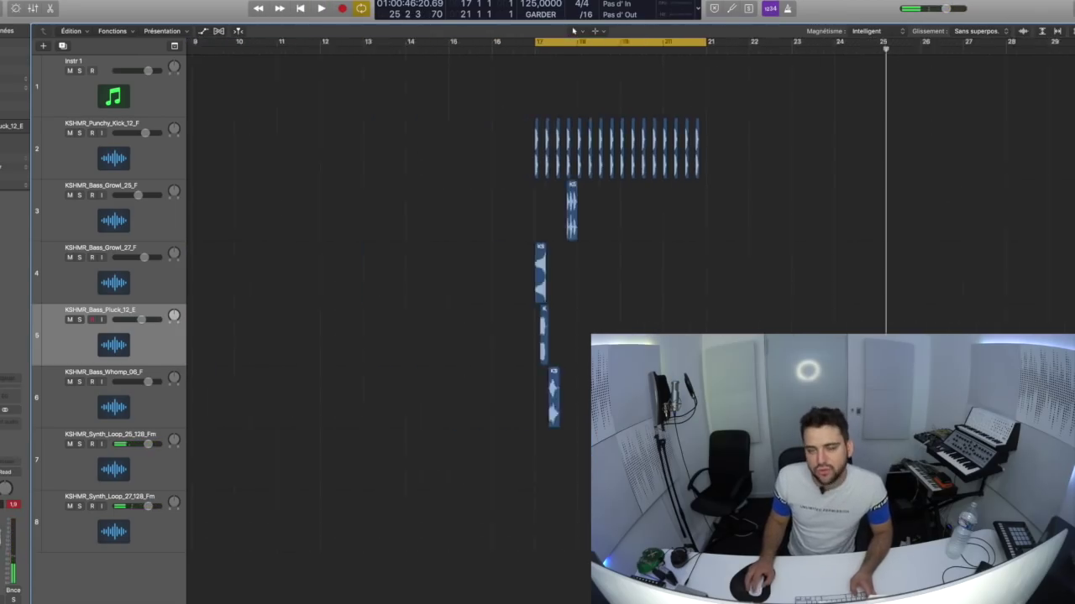
pyautogui.scroll(-2, 830, 287)
pyautogui.moveTo(831, 477); pyautogui.dragTo(311, 478)
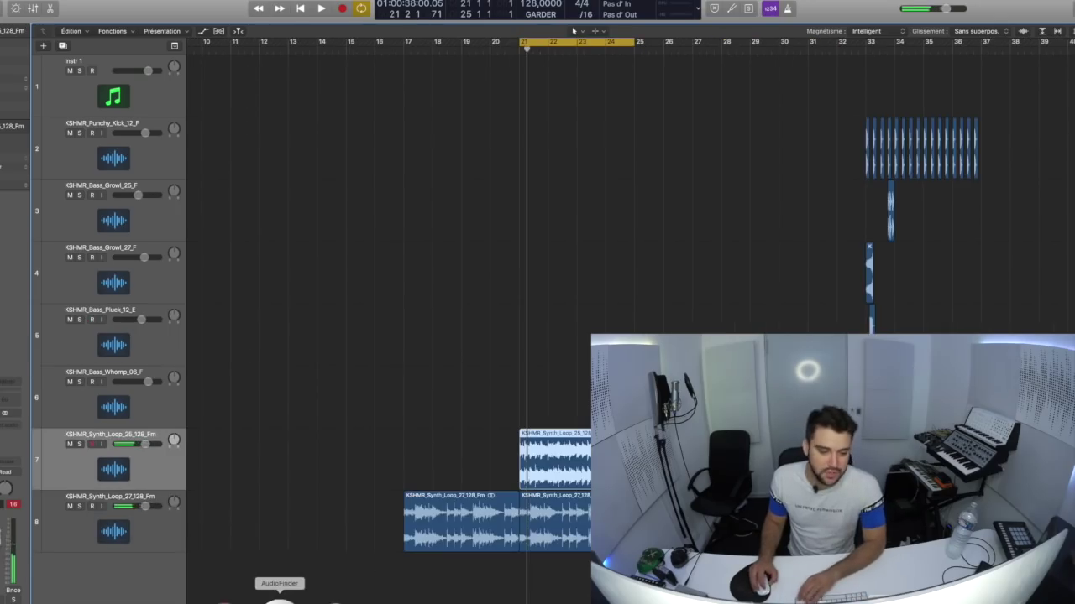
# Switch to AudioFinder and preview KSHMR_Synth_Loop_28_128_F#m.wav from the KSHMR_Synth_Loops folder.
pyautogui.click(280, 600)
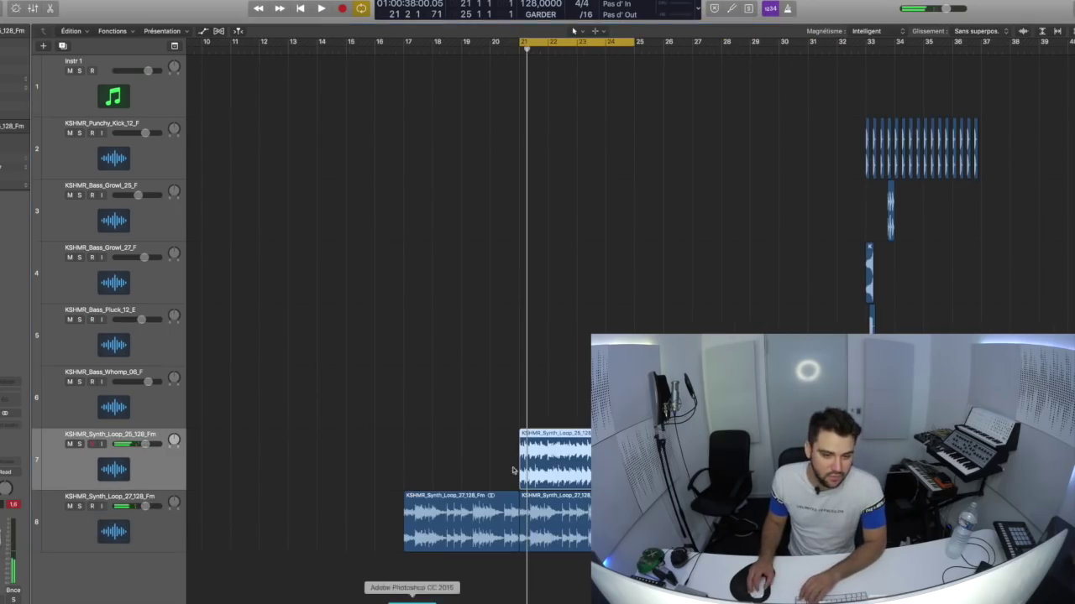
pyautogui.scroll(-2, 510, 366)
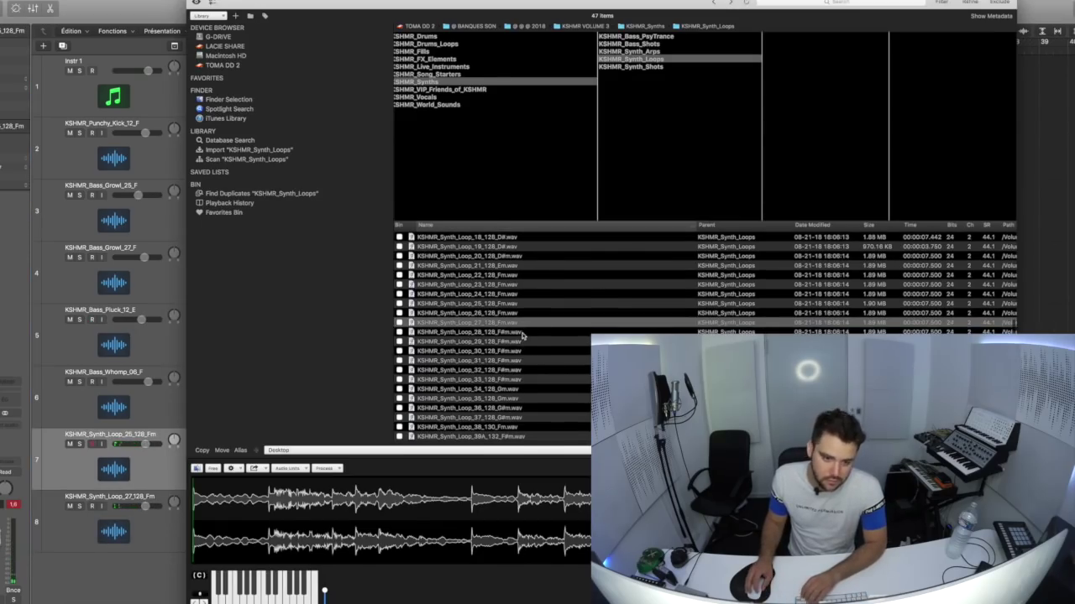
pyautogui.click(519, 333)
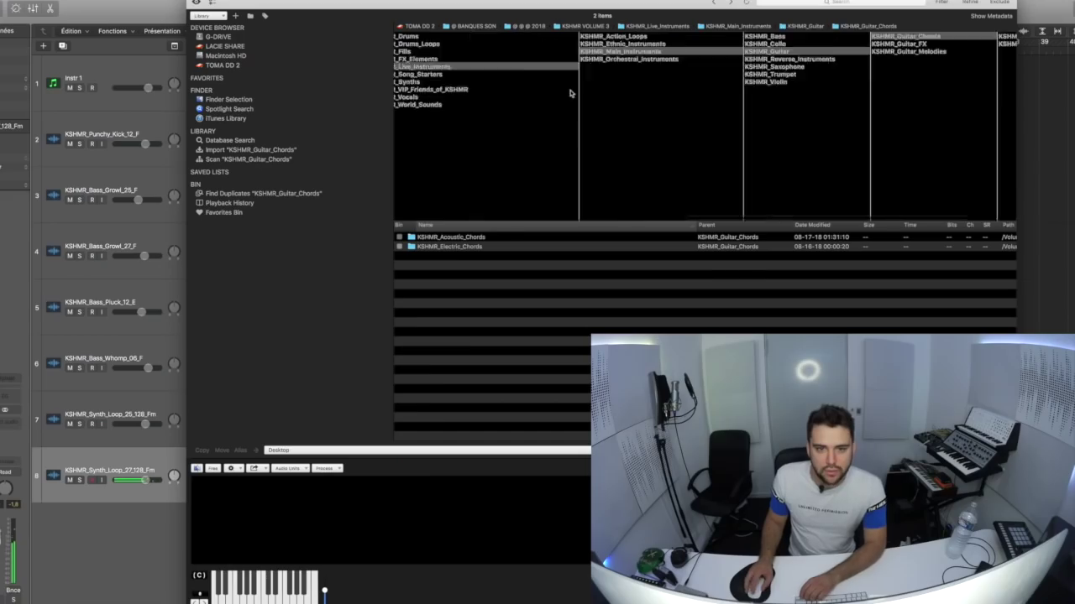
# Add KSHMR_Snap_12 from the KSHMR_Snaps drum folder to a new track, repeated every two beats from beat 2 of bar 17.
pyautogui.hscroll(-4, 571, 93)
pyautogui.click(608, 38)
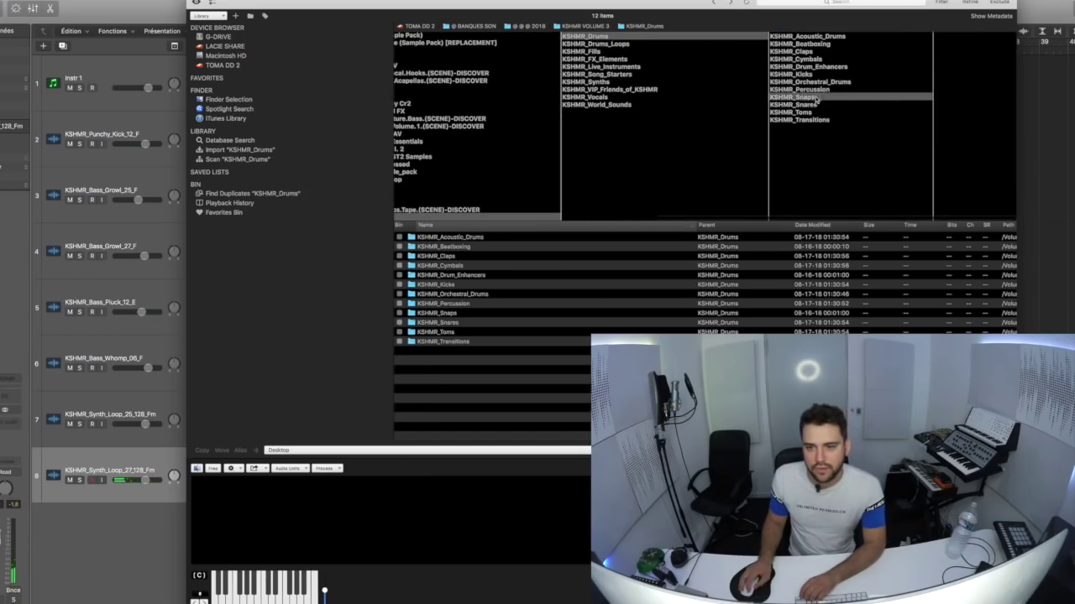
pyautogui.click(796, 97)
pyautogui.click(495, 282)
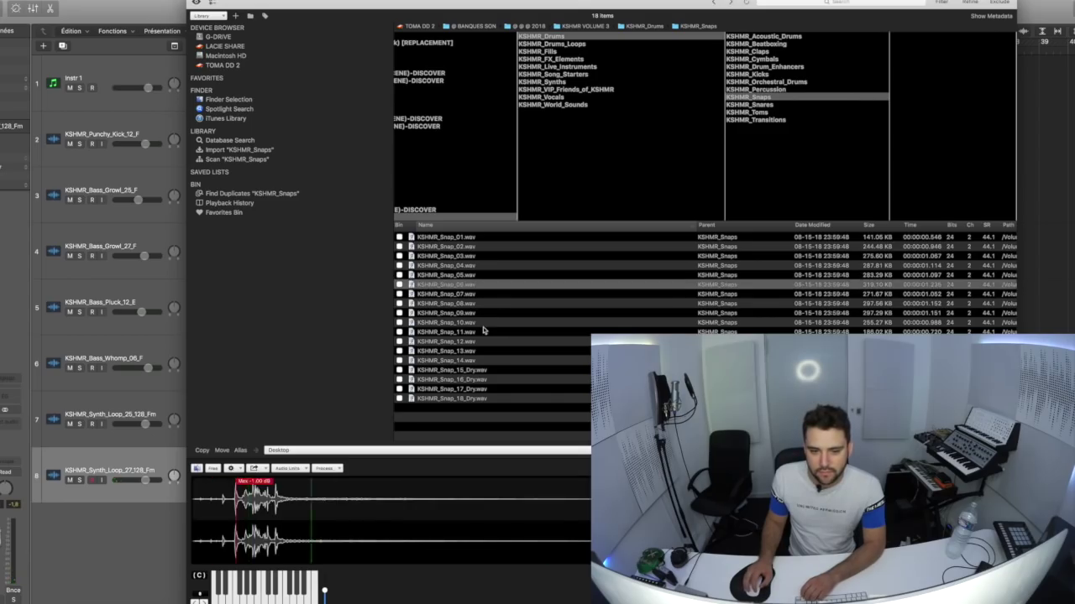
pyautogui.click(484, 371)
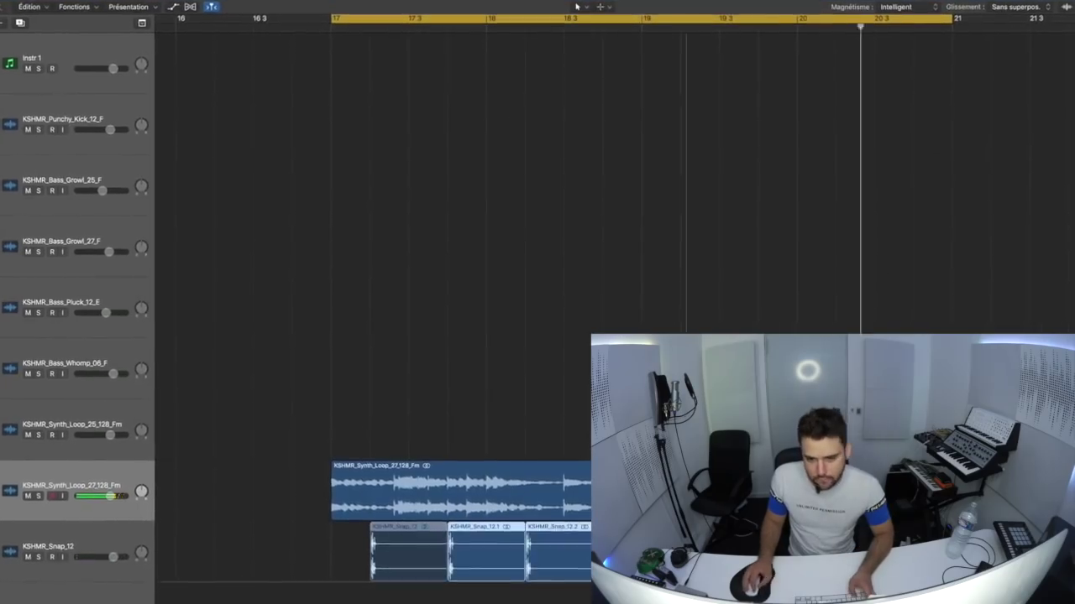
pyautogui.press('super+Left')
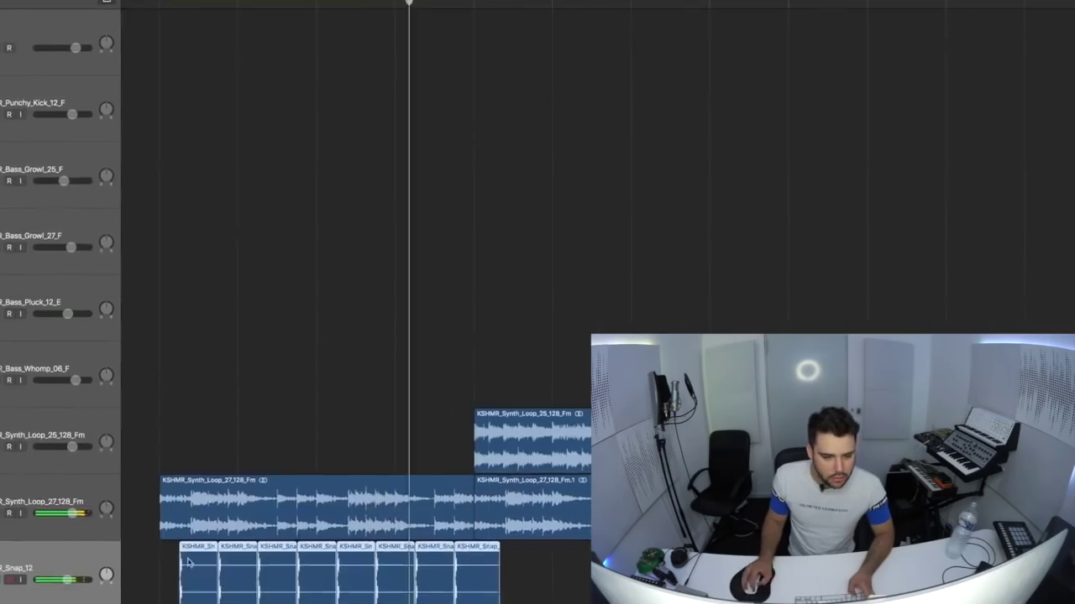
# Repeat the synth loop and snap clips of bars 21 to 25 for the following four bars.
pyautogui.click(92, 496)
pyautogui.press('super+Left')
pyautogui.moveTo(470, 386); pyautogui.dragTo(672, 579)
pyautogui.press('super+r')
pyautogui.press('super+Left')
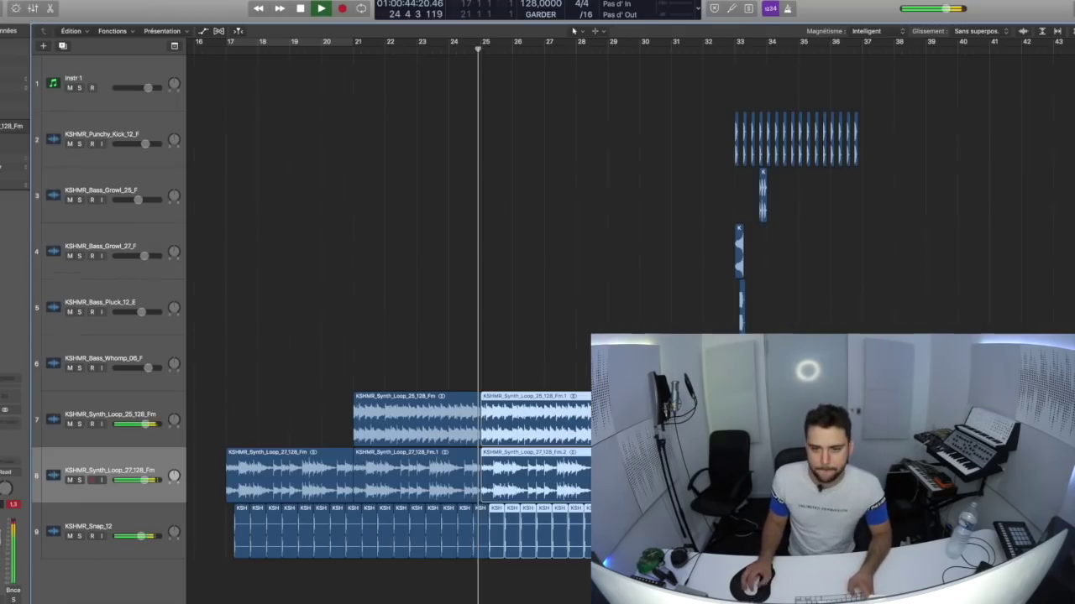
# Shorten the synth loop copies that start at bar 29 to a length of two beats.
pyautogui.hscroll(-2, 538, 302)
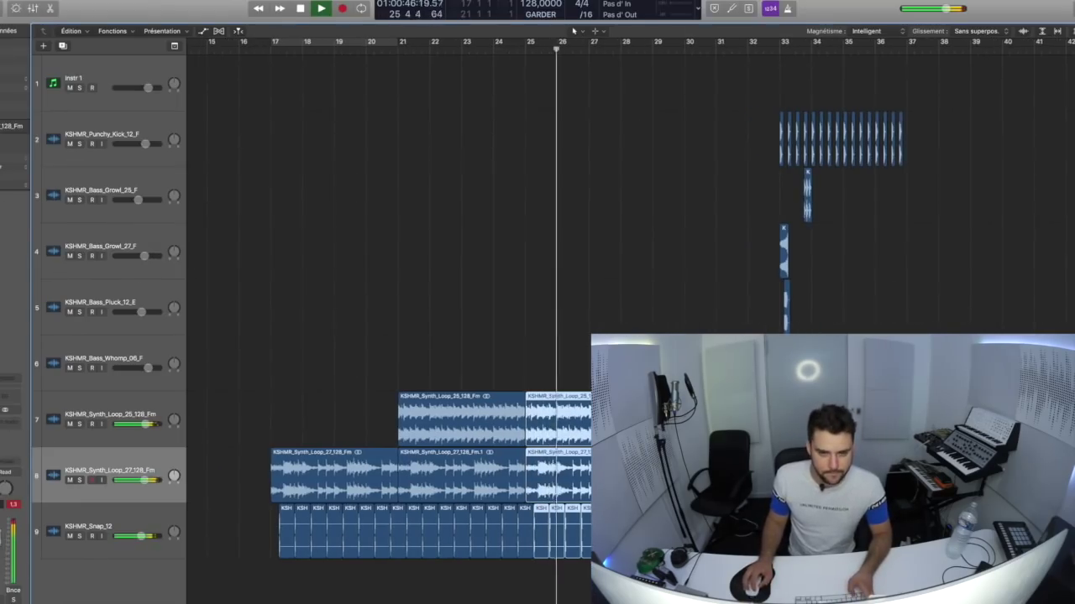
pyautogui.hscroll(5, 387, 294)
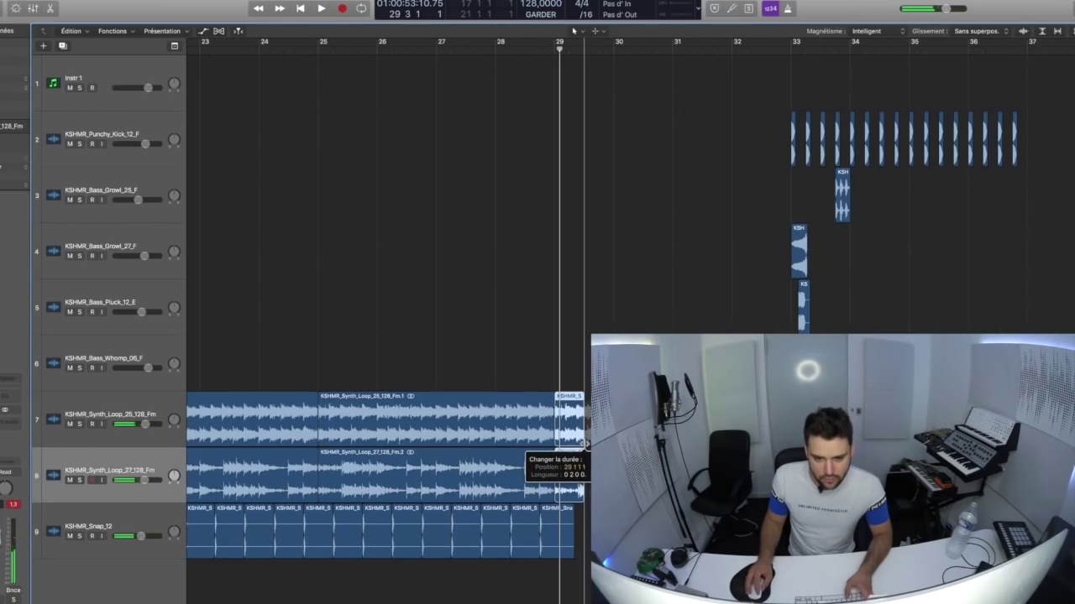
pyautogui.moveTo(585, 444); pyautogui.dragTo(613, 443)
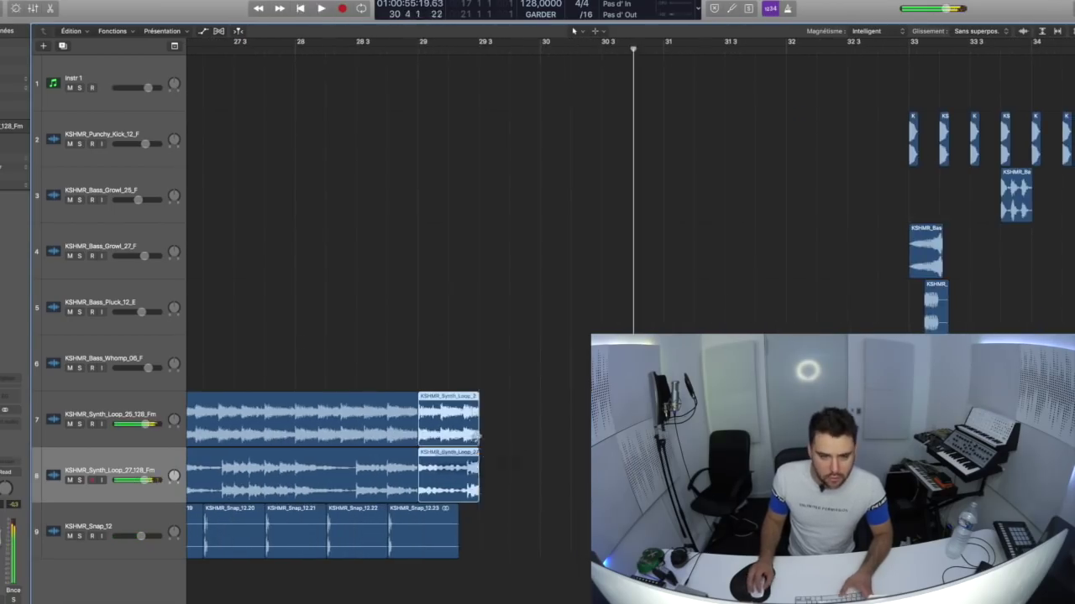
# Adjust the ends of the two synth loop copies at bar 29 so they stop on beat 3 of that bar.
pyautogui.moveTo(448, 444); pyautogui.dragTo(658, 443)
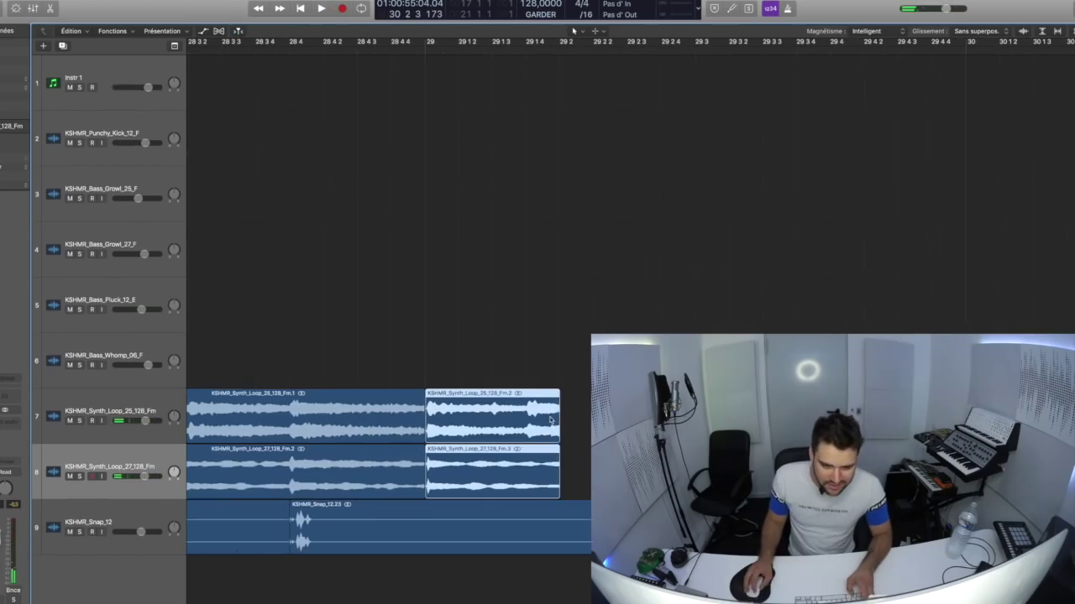
pyautogui.moveTo(560, 500); pyautogui.dragTo(628, 502)
pyautogui.moveTo(628, 502); pyautogui.dragTo(663, 502)
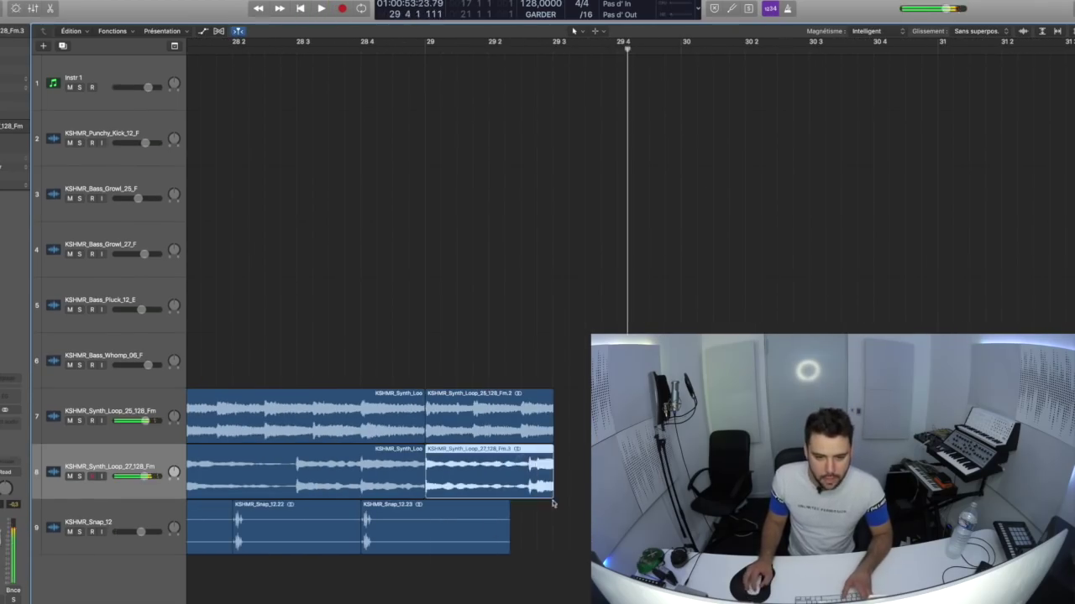
pyautogui.moveTo(553, 501)
pyautogui.mouseDown()
pyautogui.moveTo(485, 502)
pyautogui.moveTo(558, 501)
pyautogui.mouseUp()
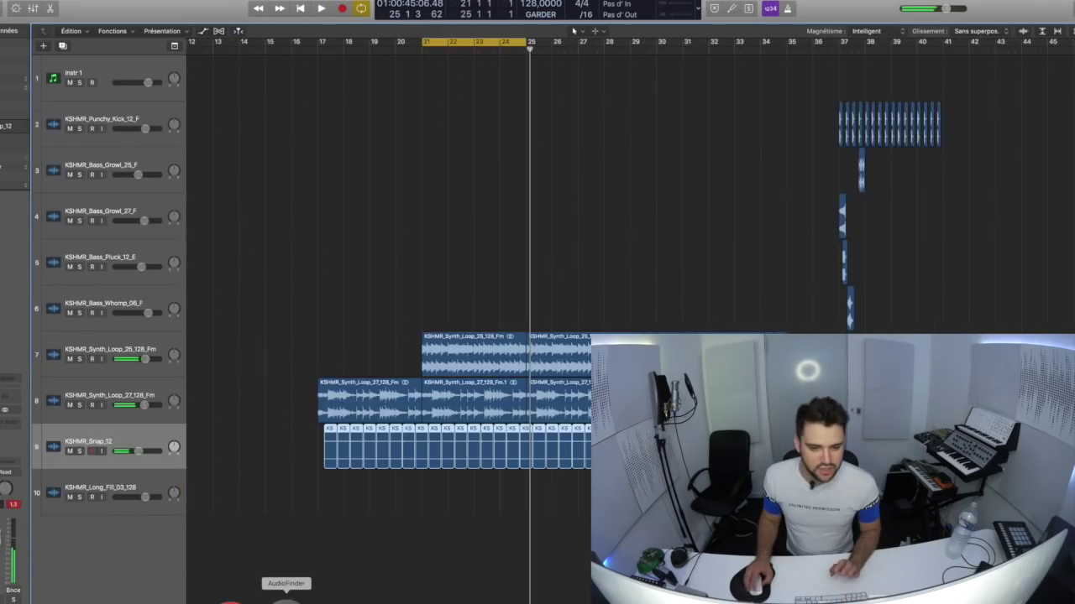
# Add KSHMR_Indian_Vocal_Loop_16_128_Fm from AudioFinder's KSHMR_Vocals_Ethnic folder to a new track at bar 17, and cycle bars 17 to 25.
pyautogui.click(497, 97)
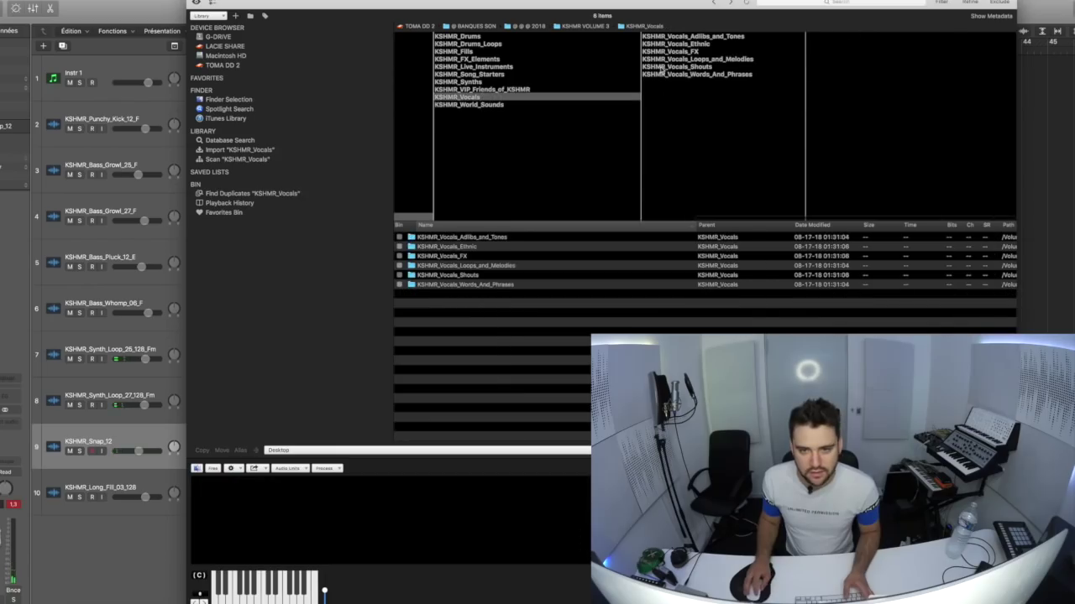
pyautogui.click(722, 45)
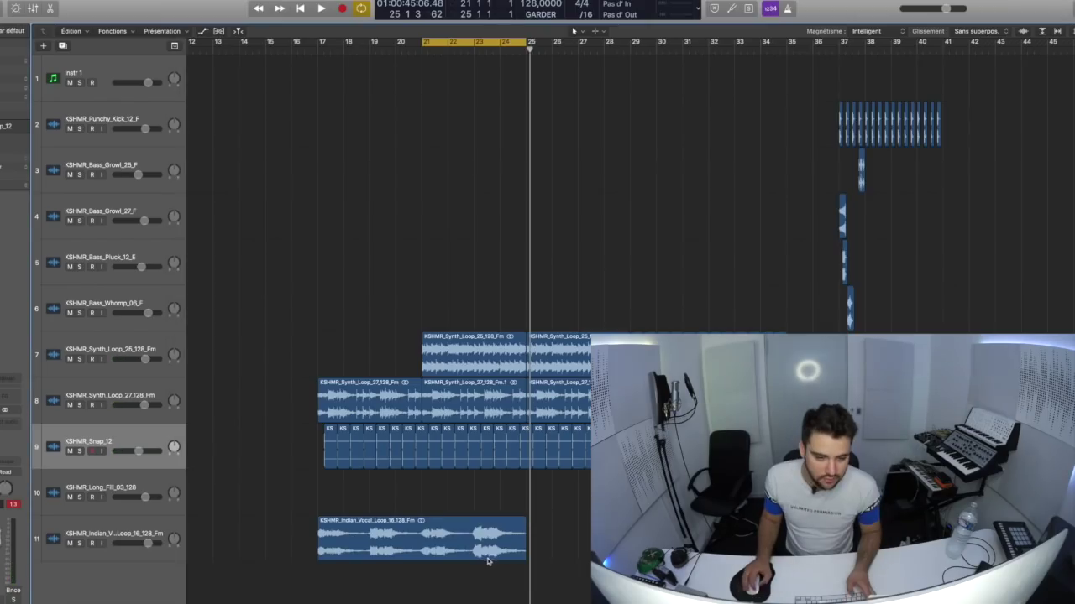
pyautogui.moveTo(329, 52); pyautogui.dragTo(525, 49)
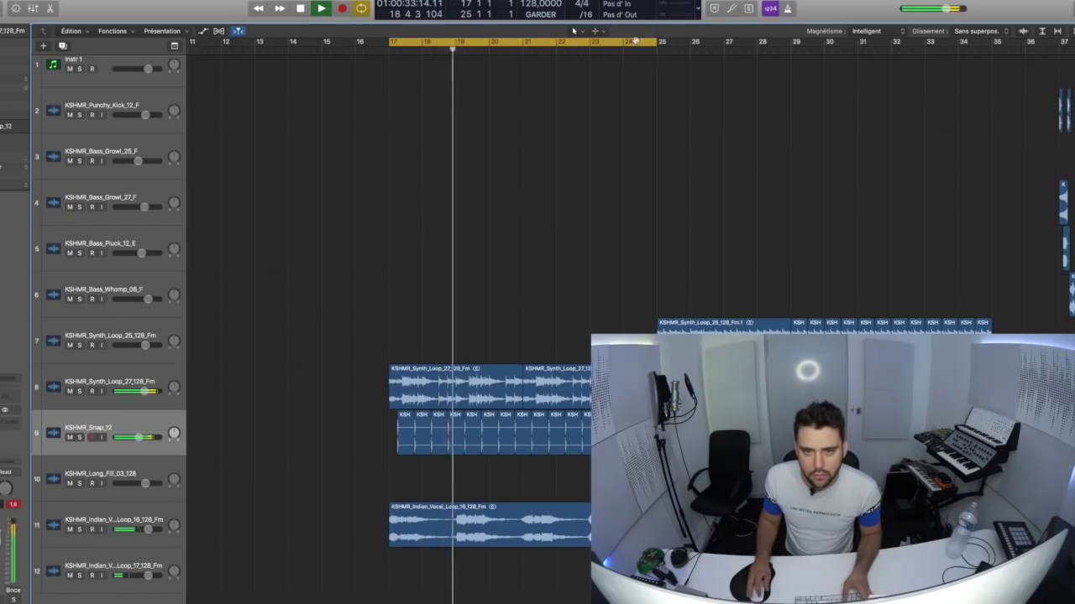
# Turn off cycling and set the volume of the KSHMR_Indian_Vocal_Loop_17_128_Fm track to -1.4 dB during playback.
pyautogui.click(635, 41)
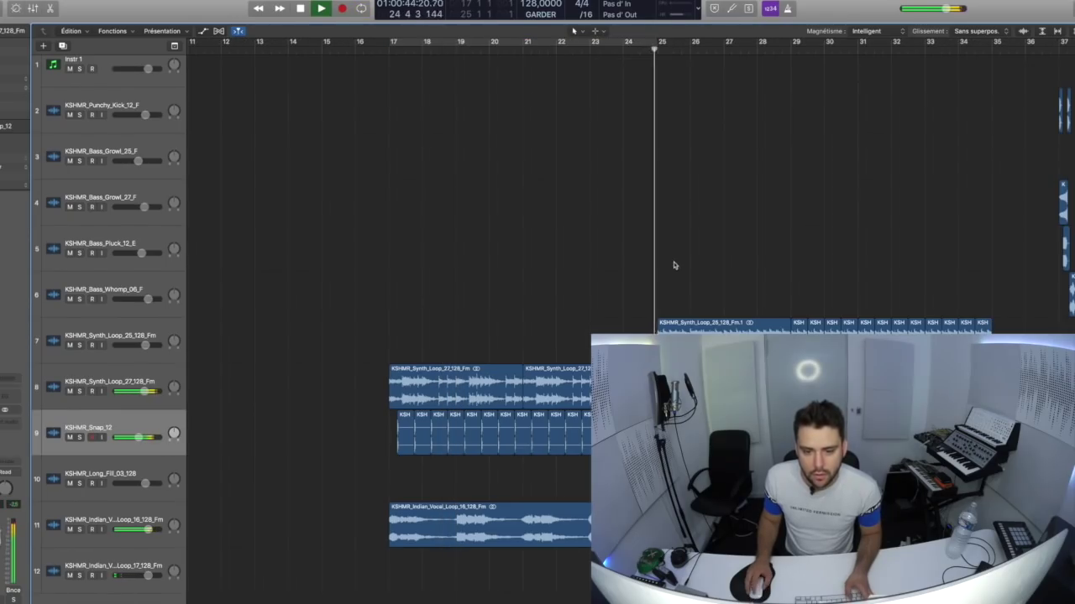
pyautogui.hscroll(5, 674, 266)
pyautogui.scroll(-3, 675, 266)
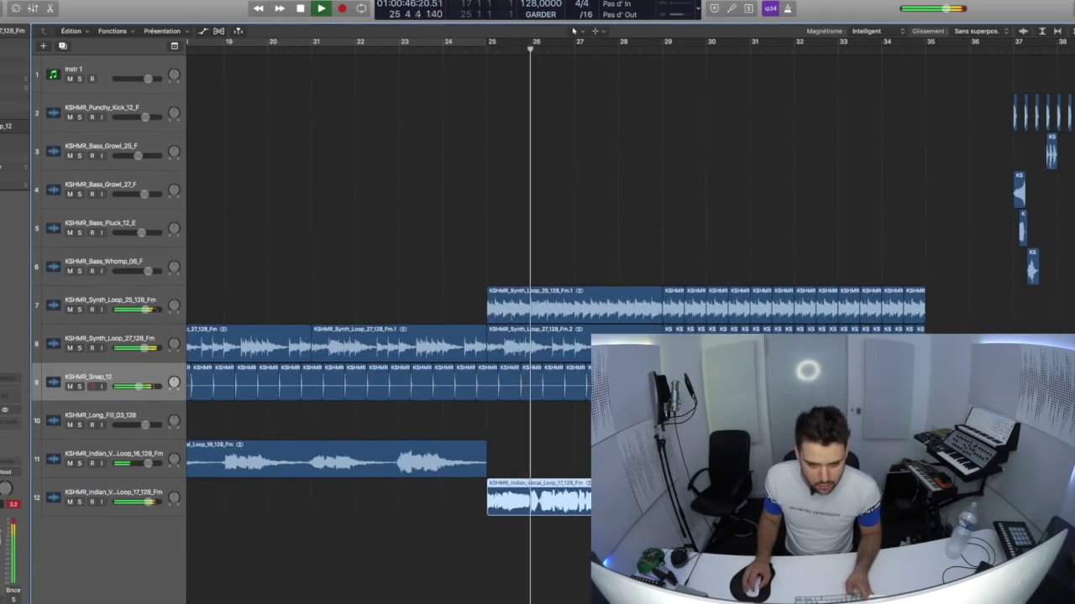
pyautogui.hscroll(-3, 630, 285)
pyautogui.click(152, 502)
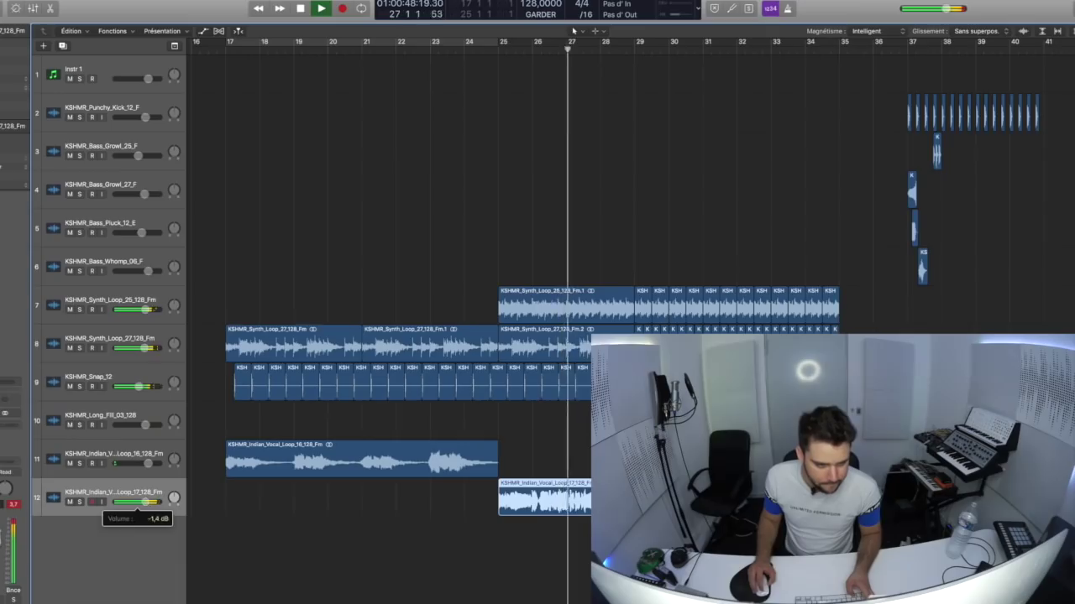
# Copy the Indian vocal loop 17 and synth loop 25 clips from bar 25 to bar 21, and raise the vocal's high band in the Channel EQ.
pyautogui.press('super+Left')
pyautogui.press('super+Left')
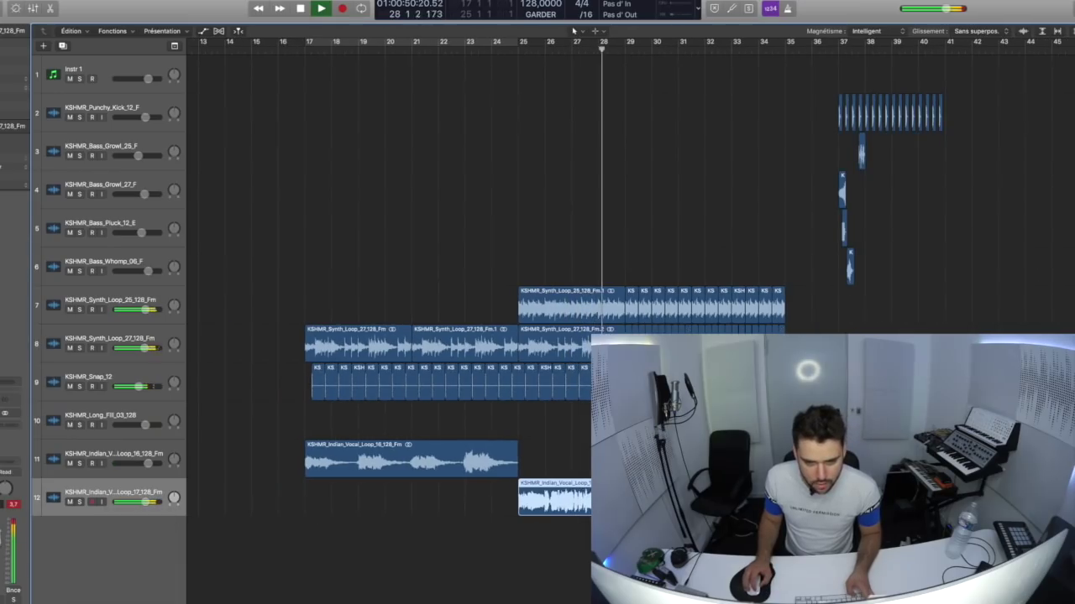
pyautogui.moveTo(555, 510); pyautogui.dragTo(440, 506)
pyautogui.moveTo(551, 314); pyautogui.dragTo(451, 320)
pyautogui.moveTo(452, 320); pyautogui.dragTo(452, 320)
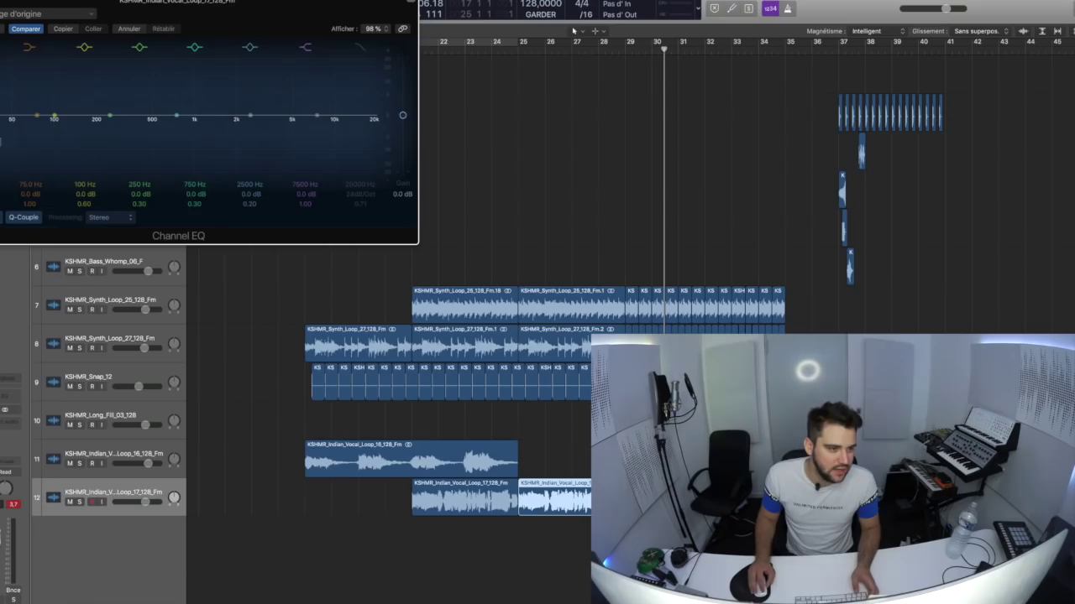
pyautogui.moveTo(334, 149); pyautogui.dragTo(333, 132)
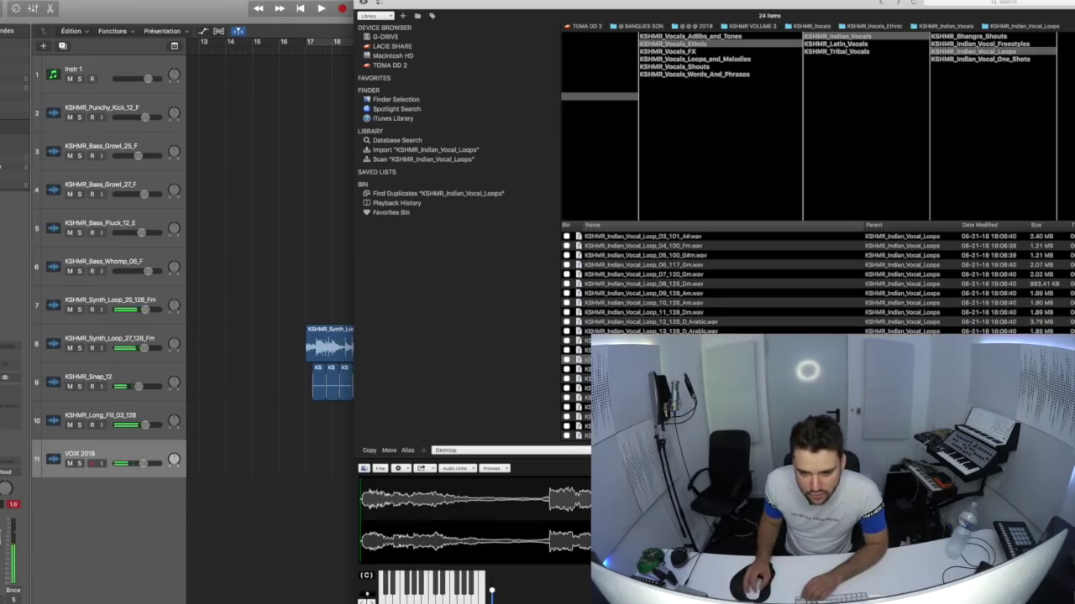
# Add KSHMR_Indian_Freestyle_Vocal_16_Fm in bar 17 and KSHMR_Adlib_15_Fm from AudioFinder's vocal folders to new tracks.
pyautogui.scroll(2, 730, 312)
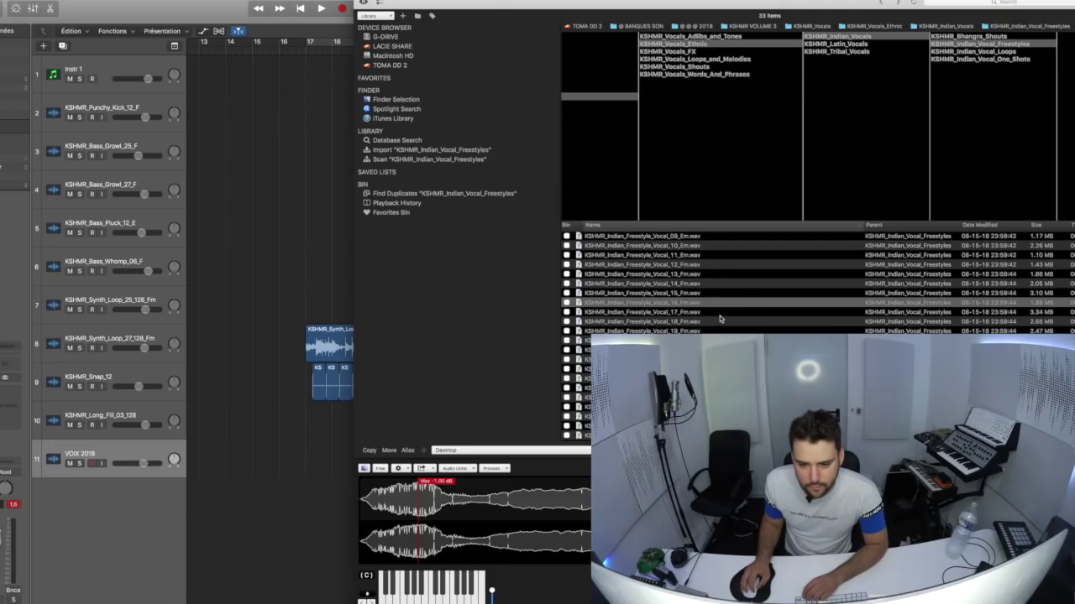
pyautogui.moveTo(367, 417); pyautogui.dragTo(311, 502)
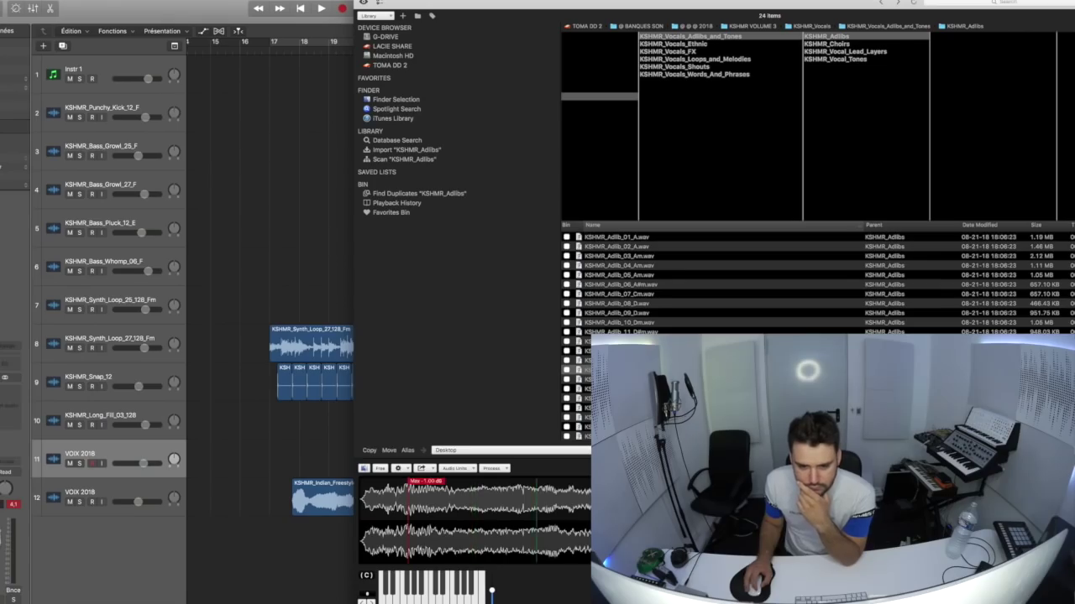
pyautogui.scroll(-2, 814, 338)
pyautogui.click(653, 342)
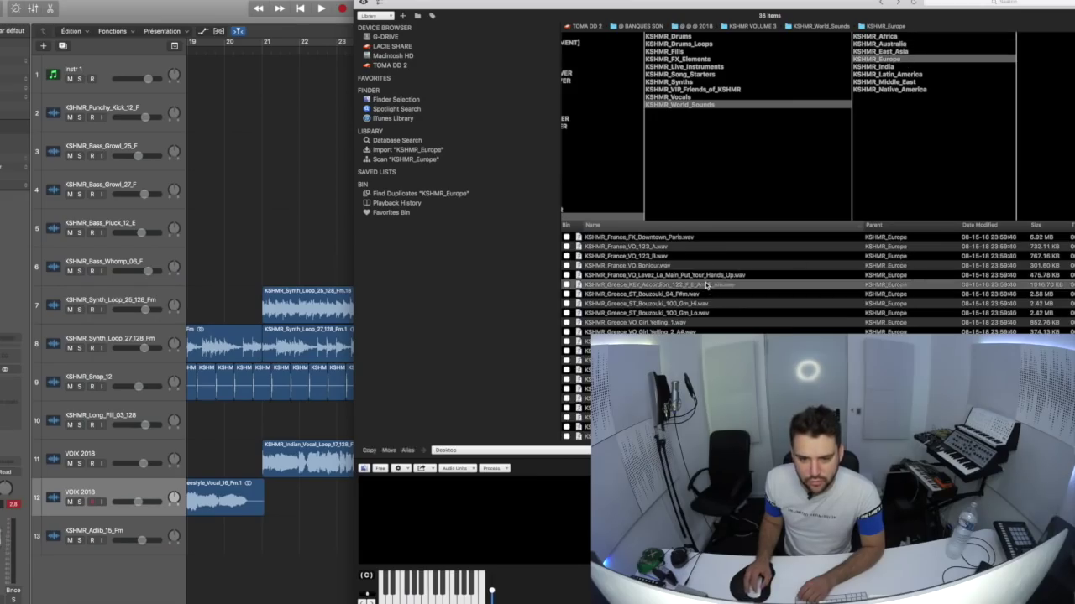
# Browse the KSHMR_Europe world sounds and add KSHMR_France_VO_Bonjour to a new track below the adlib.
pyautogui.press('Up')
pyautogui.scroll(-2, 752, 282)
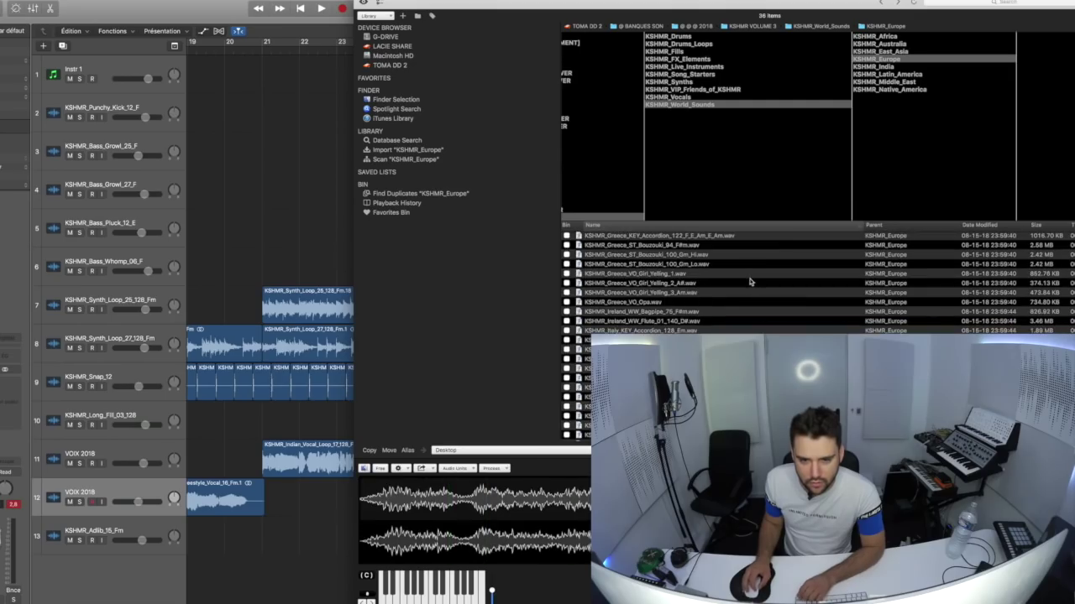
pyautogui.scroll(-2, 750, 282)
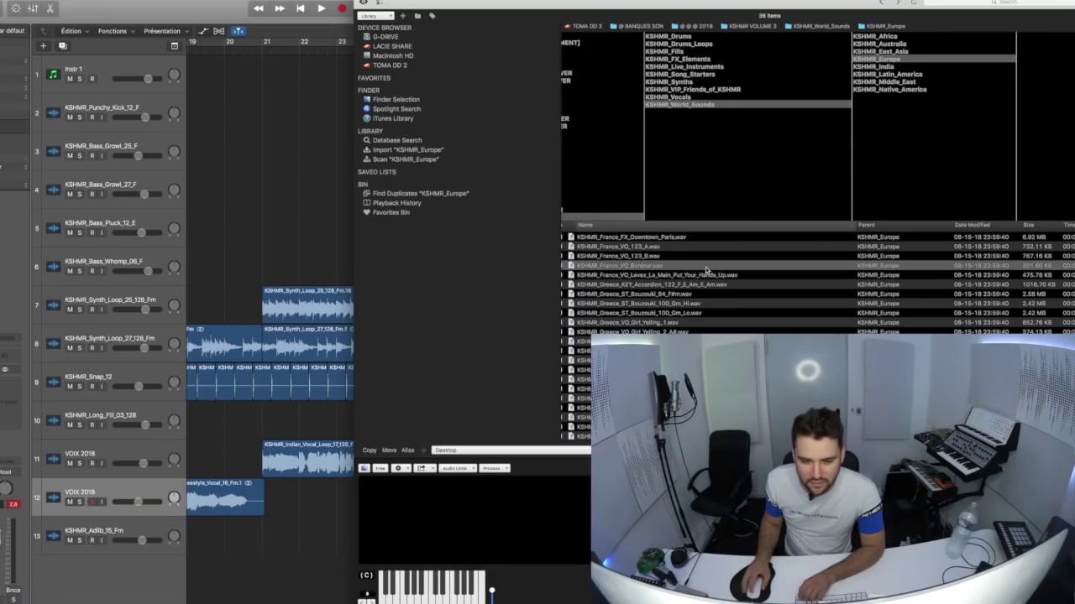
pyautogui.click(705, 267)
pyautogui.moveTo(706, 267); pyautogui.dragTo(327, 571)
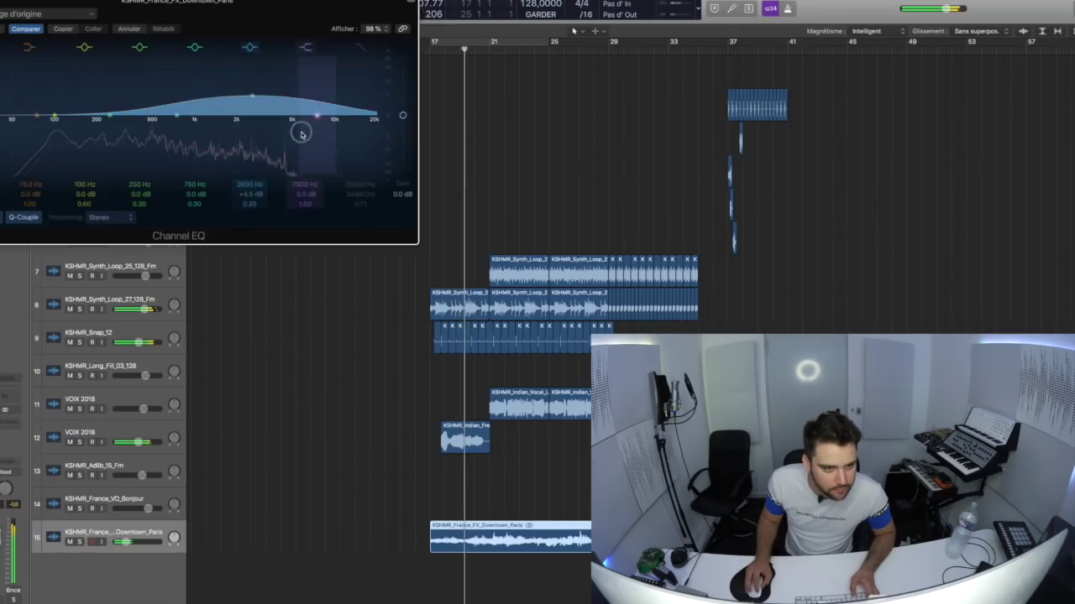
# In the KSHMR_France_FX_Downtown_Paris track's Channel EQ, set the high shelf to +7.5 dB and reduce the 2600 Hz boost.
pyautogui.moveTo(278, 96); pyautogui.dragTo(260, 114)
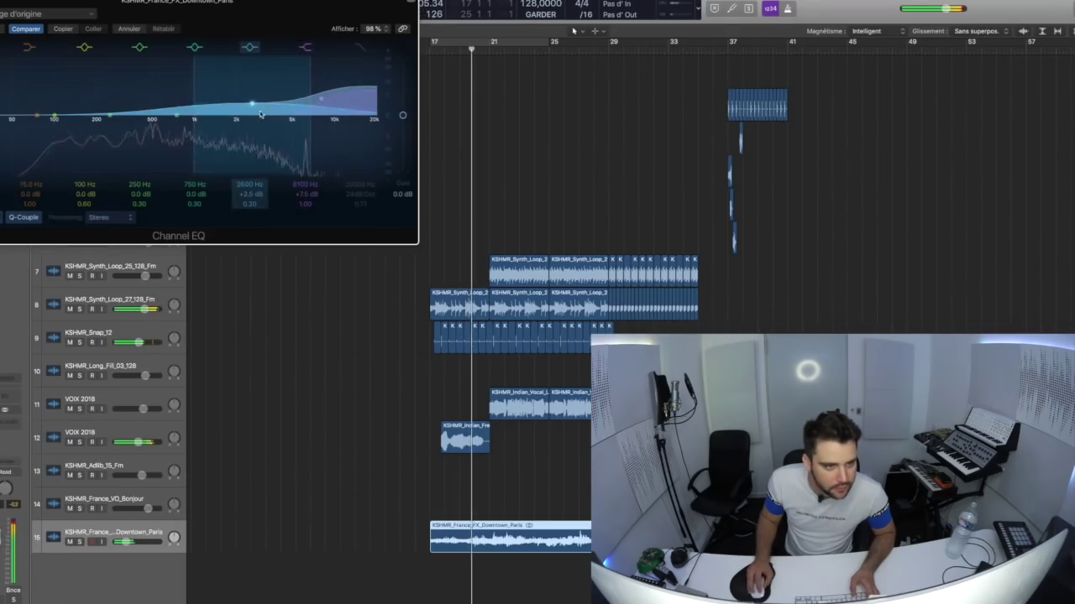
pyautogui.press('super+w')
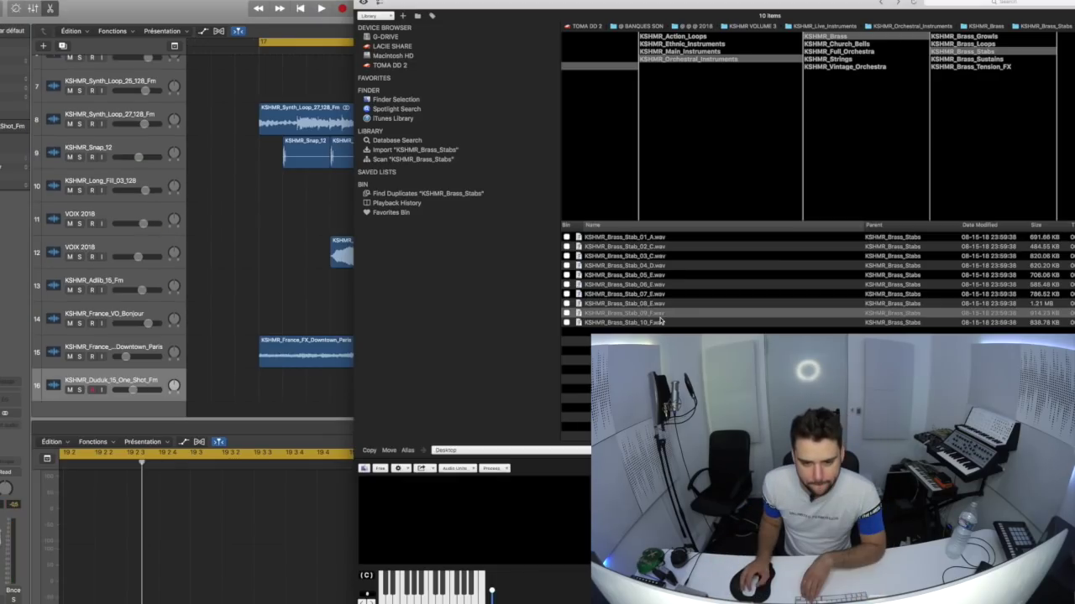
# Add KSHMR_Brass_Stab_10_F from the KSHMR_Brass_Stabs folder to a new track below the duduk one-shot.
pyautogui.click(663, 321)
pyautogui.moveTo(349, 394); pyautogui.dragTo(344, 391)
pyautogui.press('space')
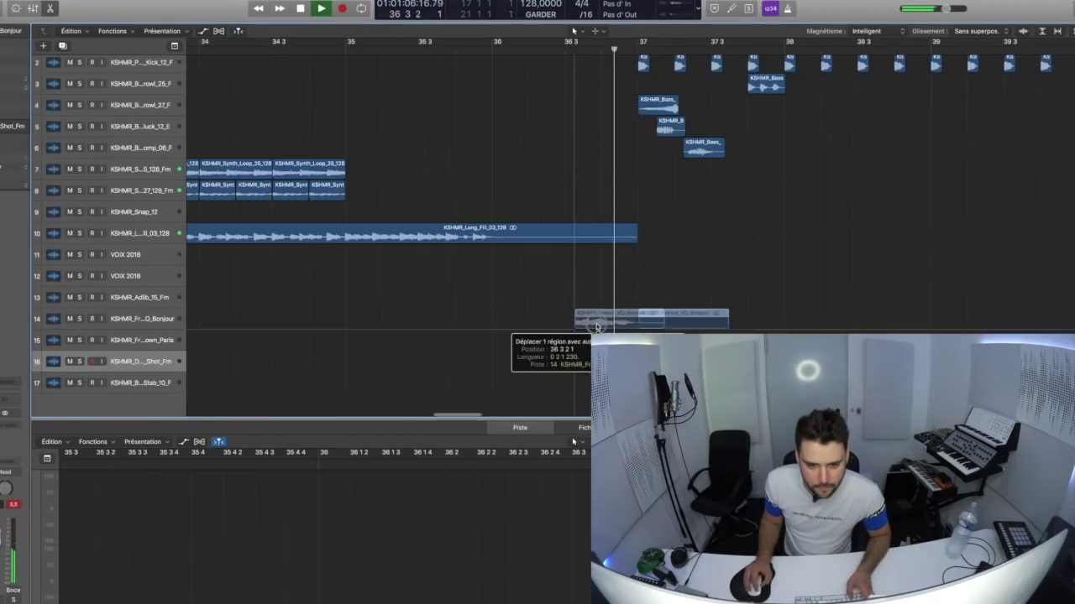
# Move the KSHMR_France_VO_Bonjour clip to start just before beat 3 of bar 36 and listen to the transition into bar 37.
pyautogui.moveTo(587, 326); pyautogui.dragTo(590, 327)
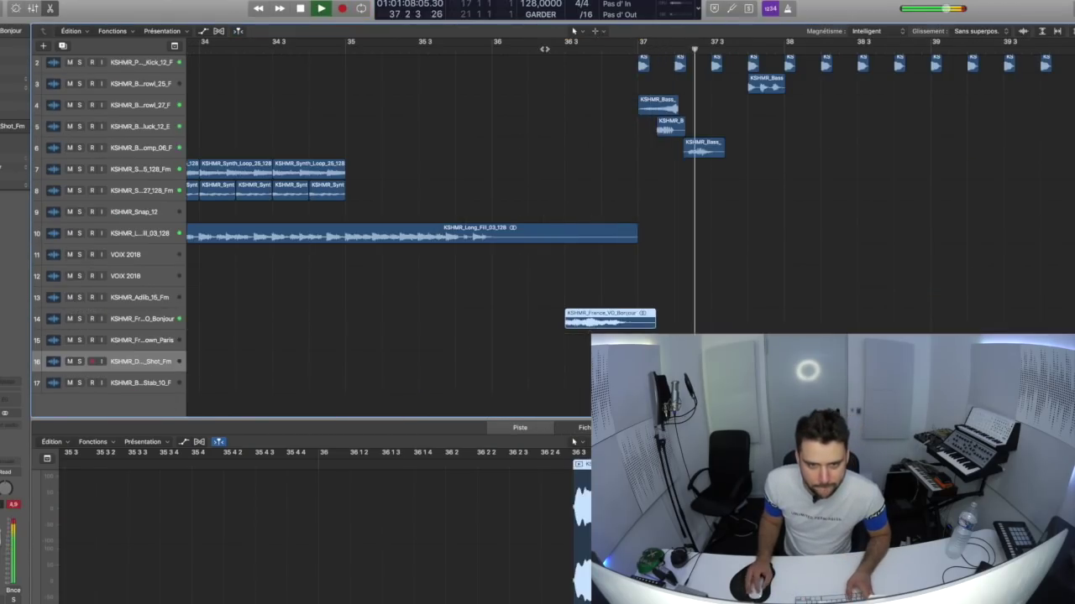
pyautogui.click(131, 326)
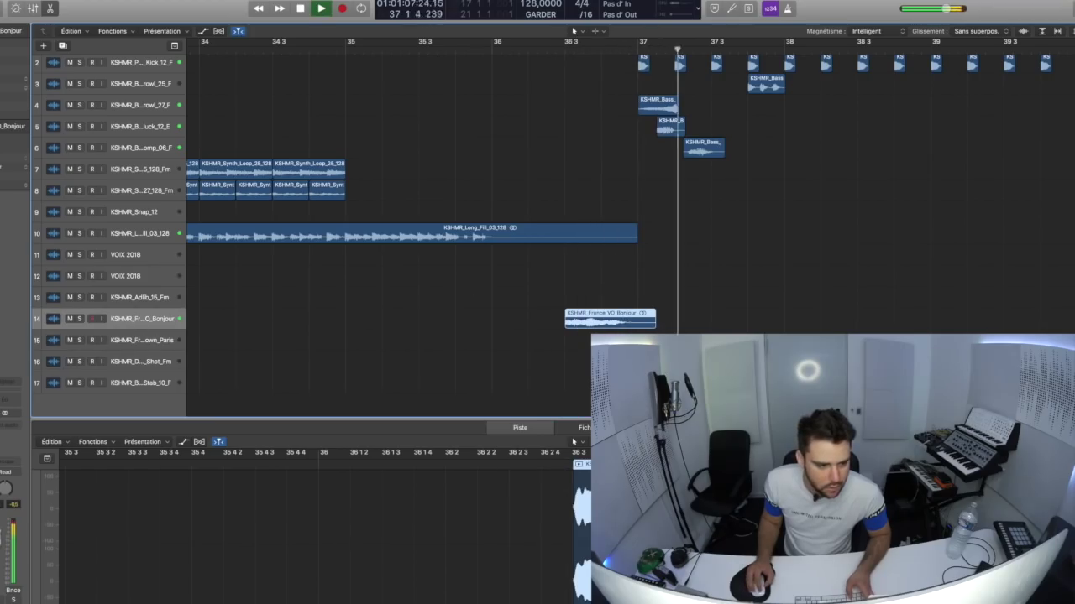
pyautogui.hscroll(-8, 626, 328)
pyautogui.press('space')
pyautogui.hscroll(-5, 626, 329)
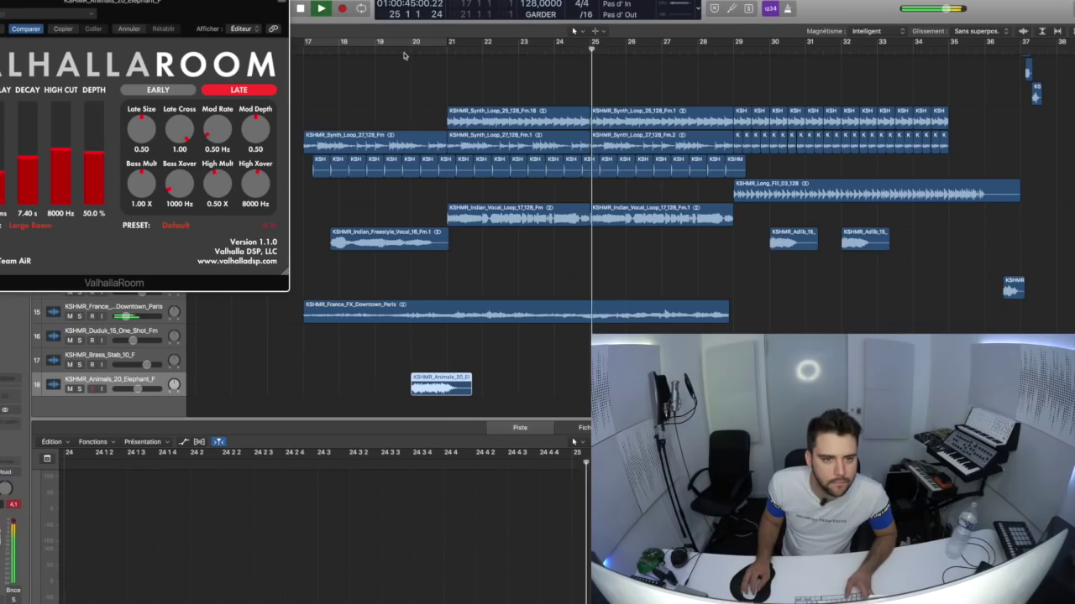
# Play the elephant sample with its reverb from bar 20, and close the ValhallaRoom and SoundShifter Pitch windows.
pyautogui.click(409, 50)
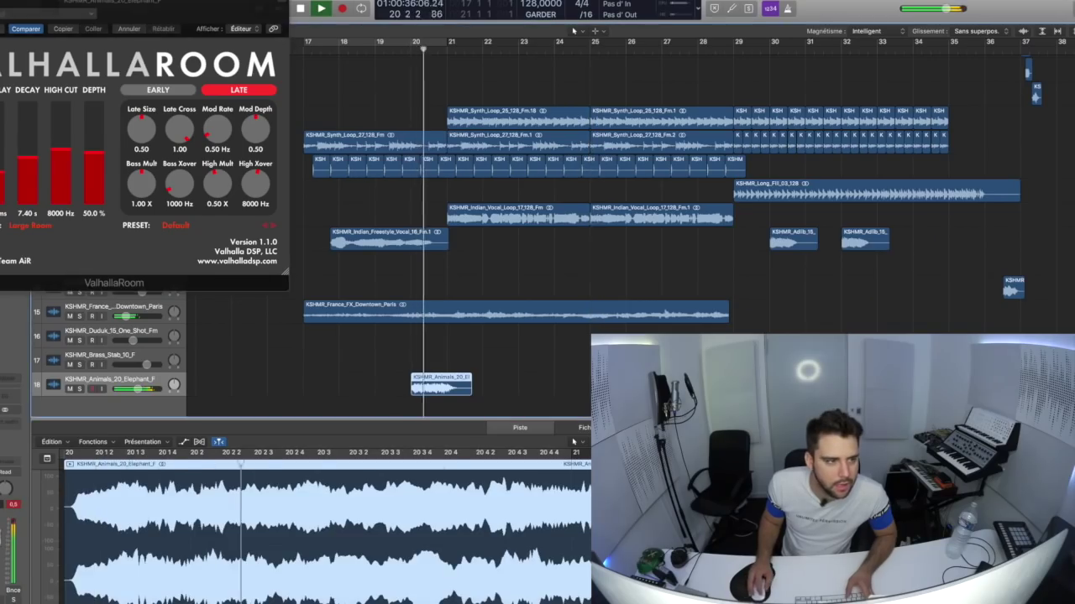
pyautogui.press('super+w')
pyautogui.click(8, 380)
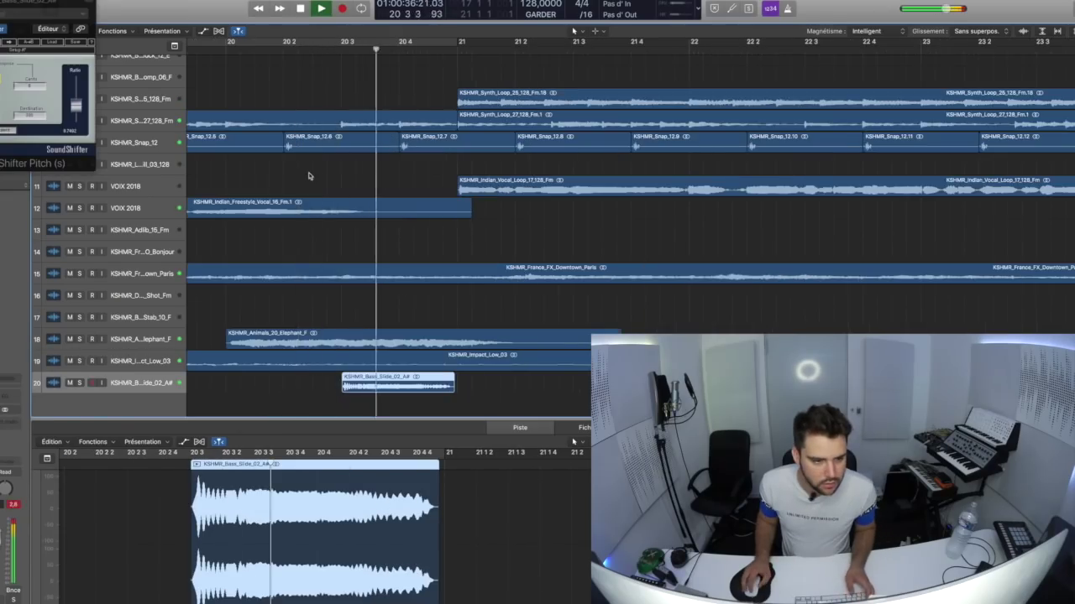
pyautogui.click(0, 2)
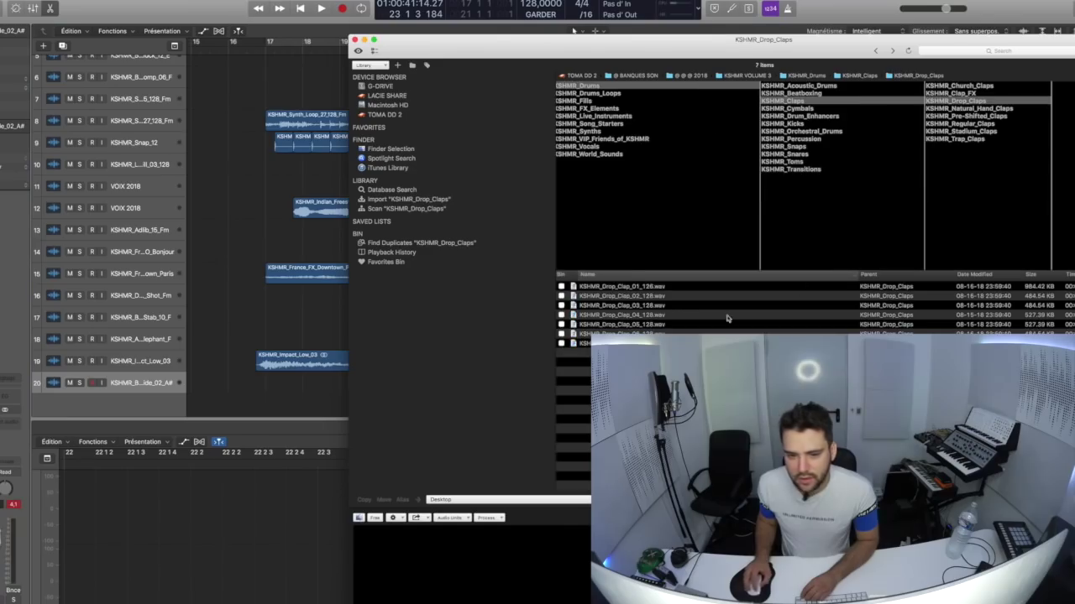
# Add KSHMR_Drop_Clap_03_128 from the KSHMR_Drop_Claps folder at bar 21 and boost its upper-mid and high bands in the Channel EQ.
pyautogui.click(696, 297)
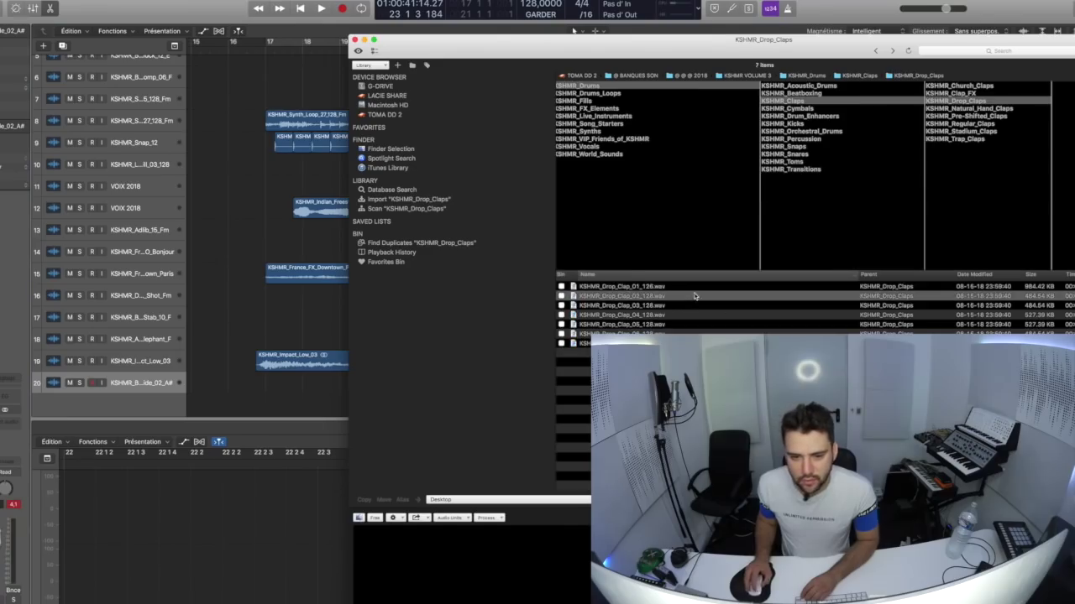
pyautogui.click(659, 287)
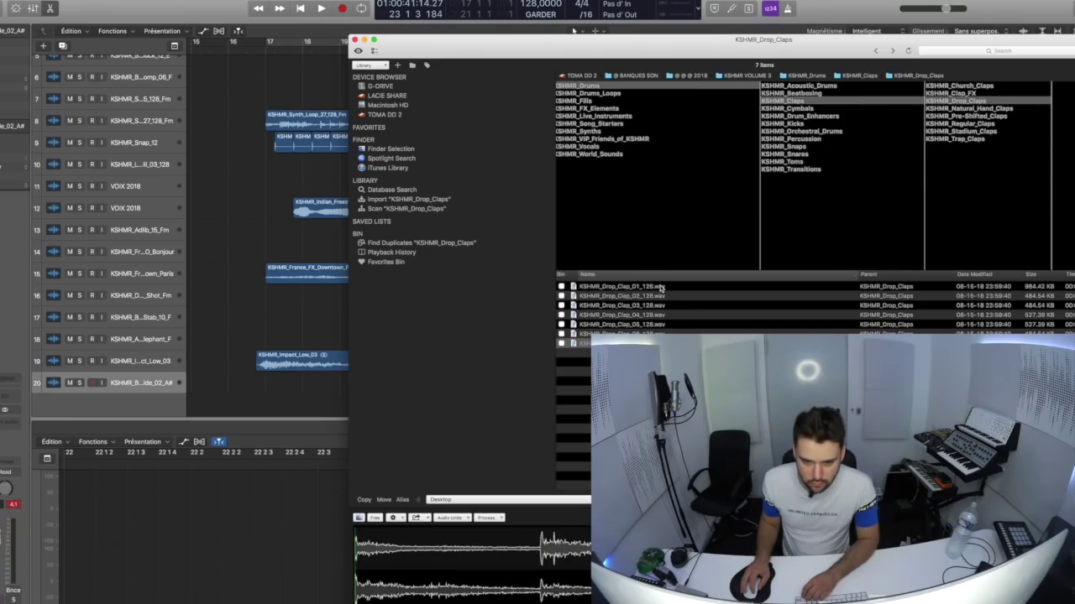
pyautogui.click(667, 296)
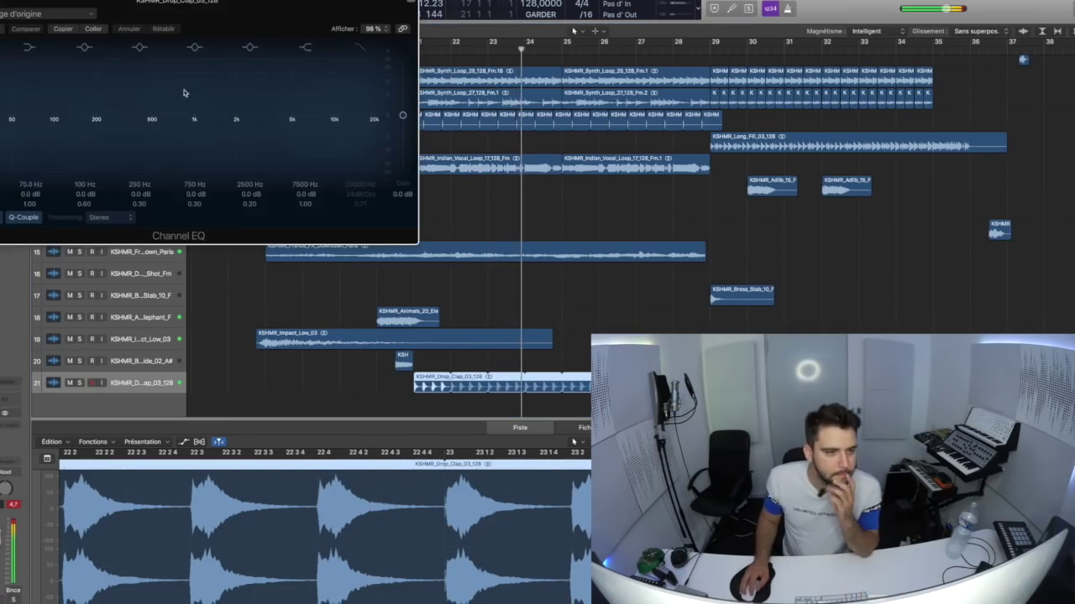
pyautogui.moveTo(236, 146); pyautogui.dragTo(238, 139)
pyautogui.moveTo(333, 151); pyautogui.dragTo(334, 135)
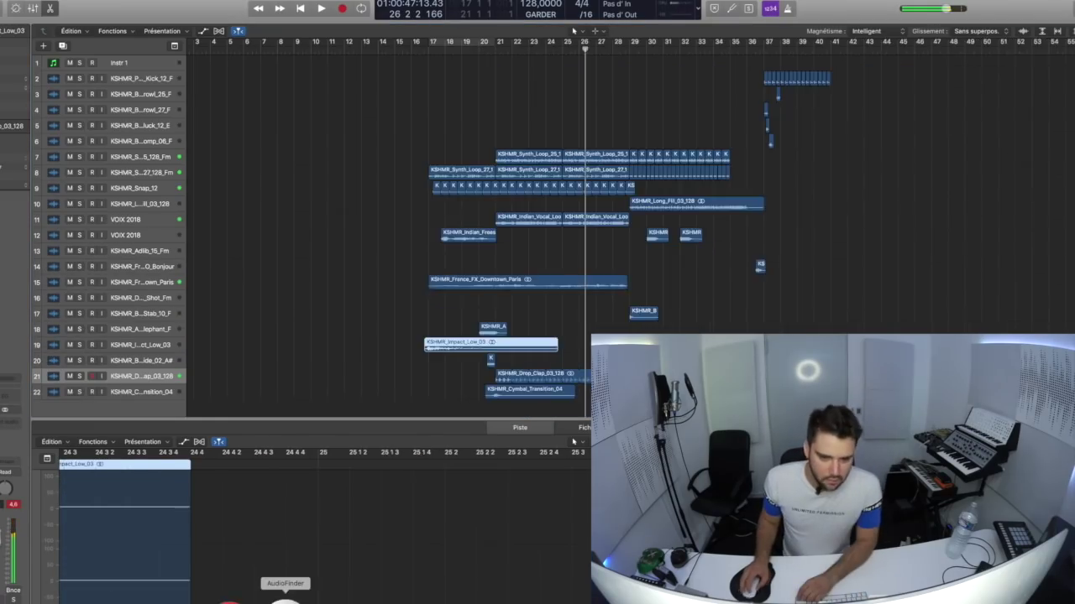
# Switch to AudioFinder and load KSHMR_Bass_Pluck_10_E from the KSHMR_Bass_Pluck folder into Kontakt 5 on the Inst 2 track.
pyautogui.press('super+Tab')
pyautogui.press('Left')
pyautogui.press('Left')
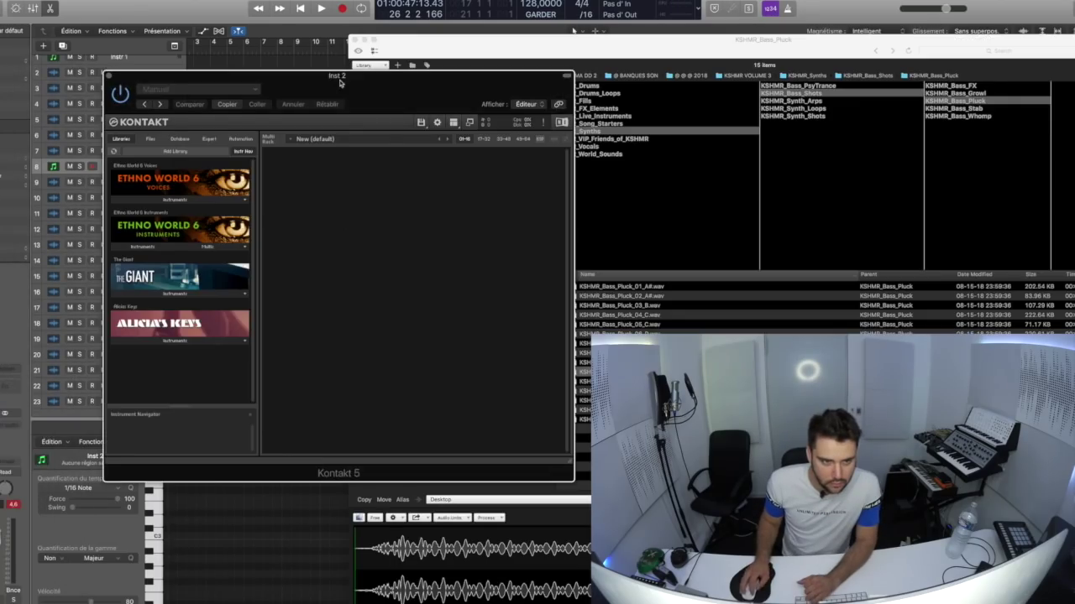
pyautogui.moveTo(340, 82); pyautogui.dragTo(432, 95)
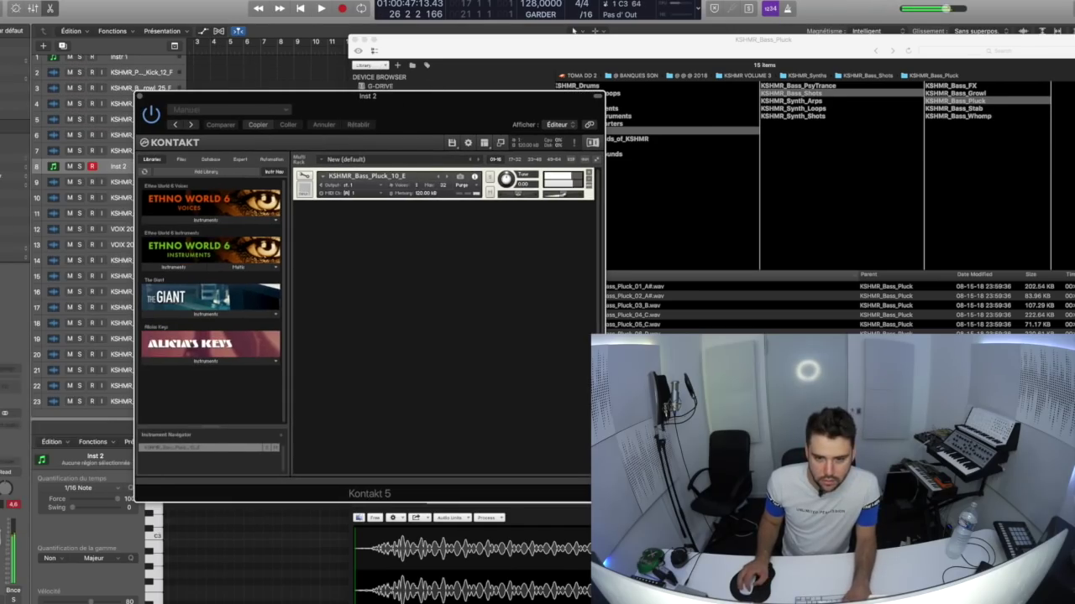
# Return to Logic Pro and play the cycled bars 21 to 25 with the Inst 3 and BASS SUB ES2 parts.
pyautogui.press('super+Tab')
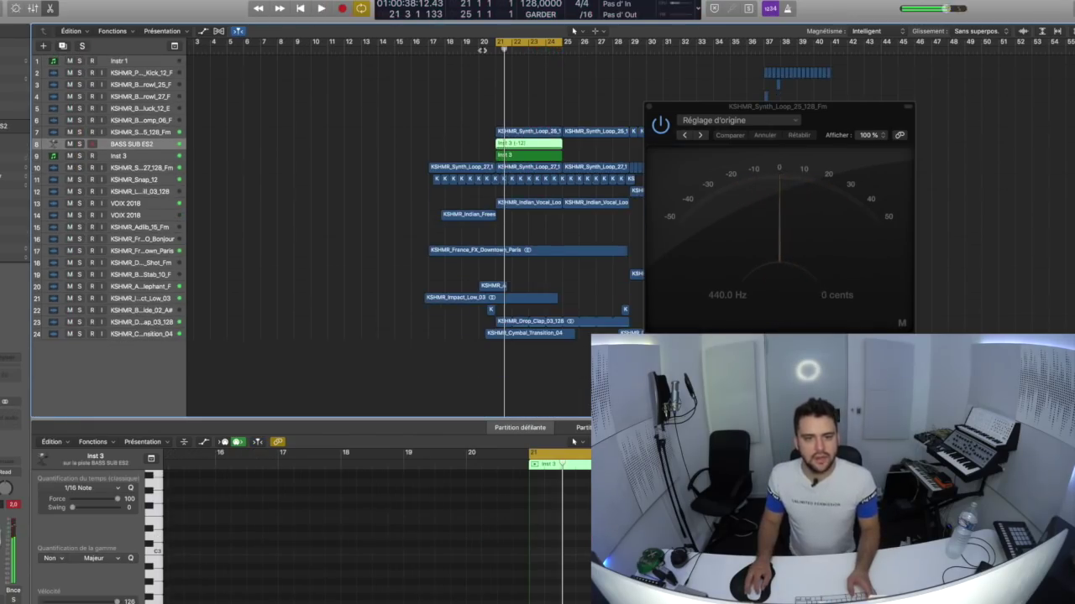
pyautogui.press('space')
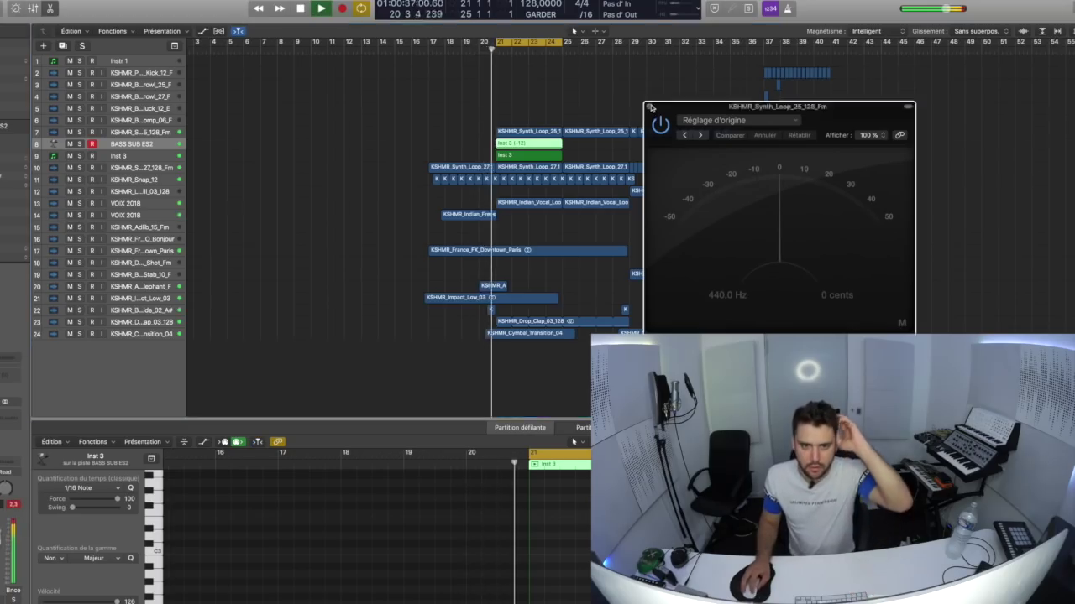
# Close the tuner window and repeat the Inst 3 and BASS SUB ES2 parts from bar 25 to bar 29.
pyautogui.click(651, 108)
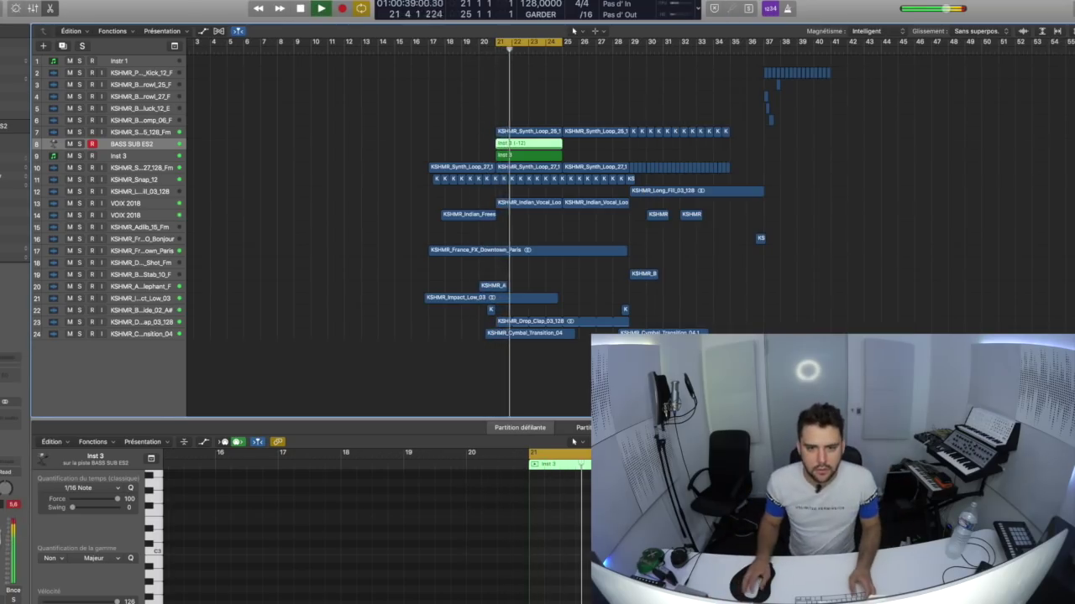
pyautogui.moveTo(561, 154); pyautogui.dragTo(600, 154)
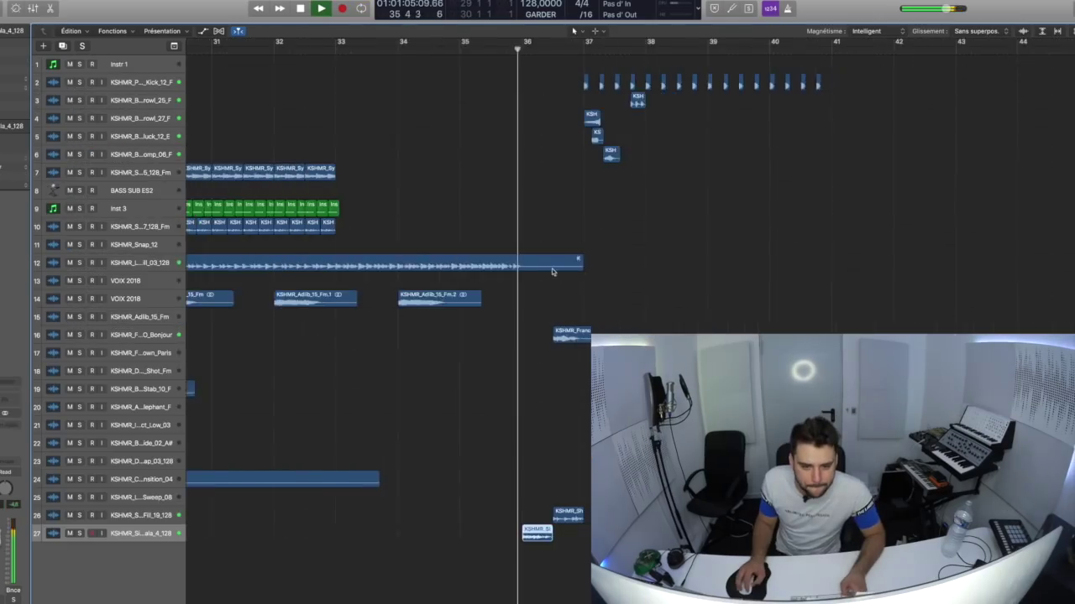
# Play the build-up through KSHMR_Long_Fill_03_128 into bar 37, and switch to AudioFinder.
pyautogui.press('super+Left')
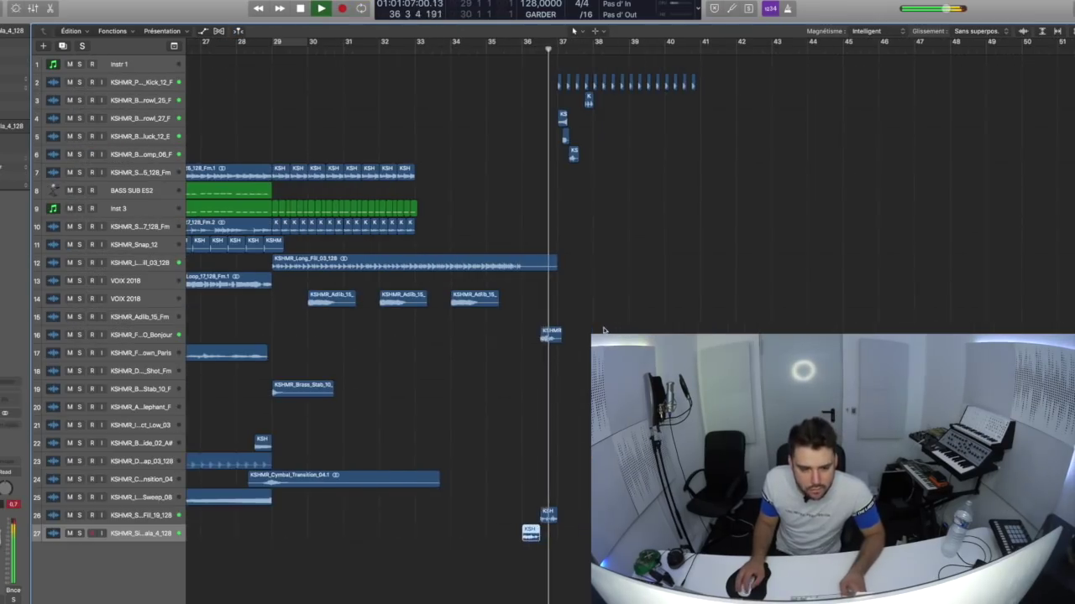
pyautogui.press('super+Left')
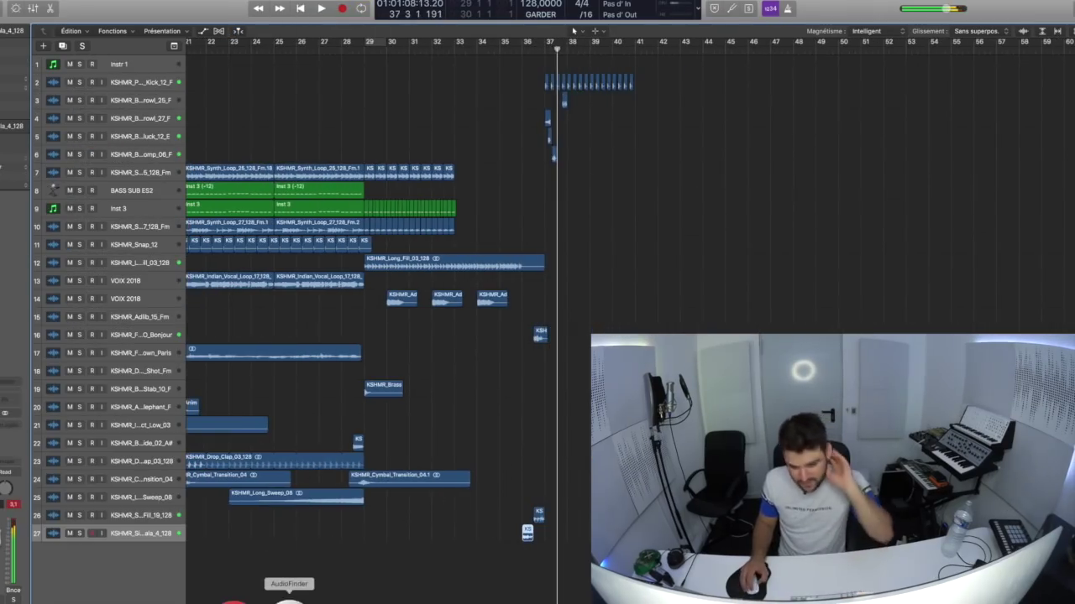
pyautogui.click(288, 599)
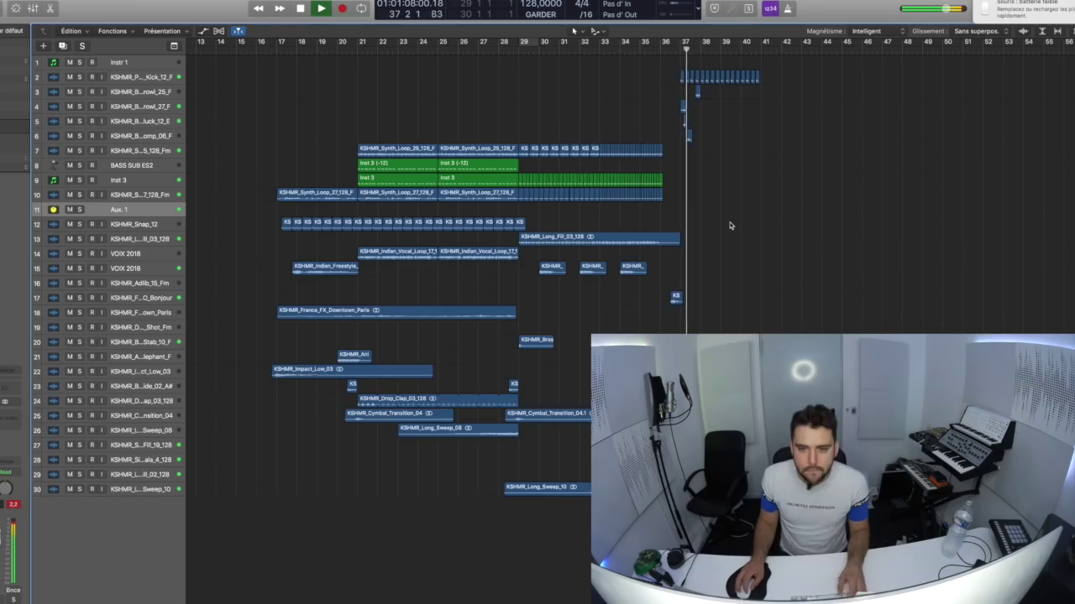
# Audition the E one-shots in the KSHMR_Synth_Shots folder and record an Inst 4 part over the cycled bars 37 to 41.
pyautogui.scroll(-2, 729, 204)
pyautogui.press('space')
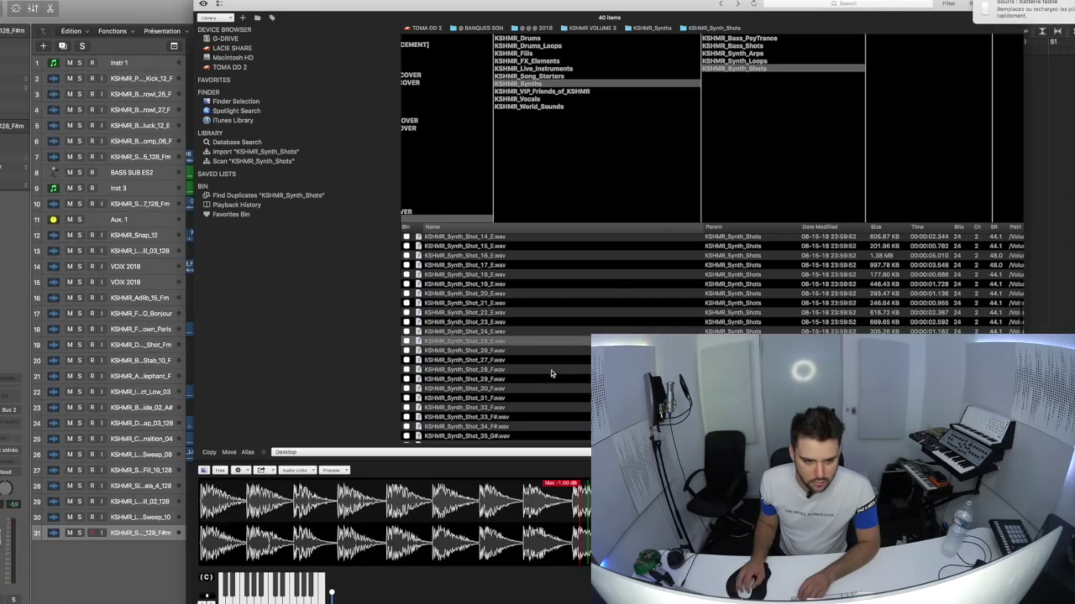
pyautogui.press('Down')
pyautogui.press('Down')
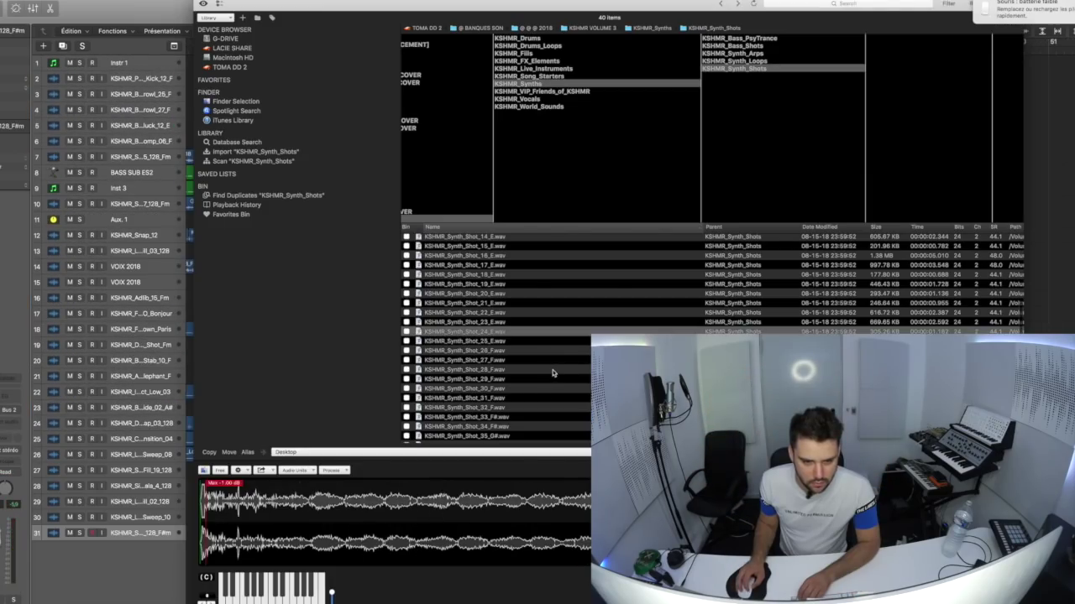
pyautogui.press('Up')
pyautogui.press('Down')
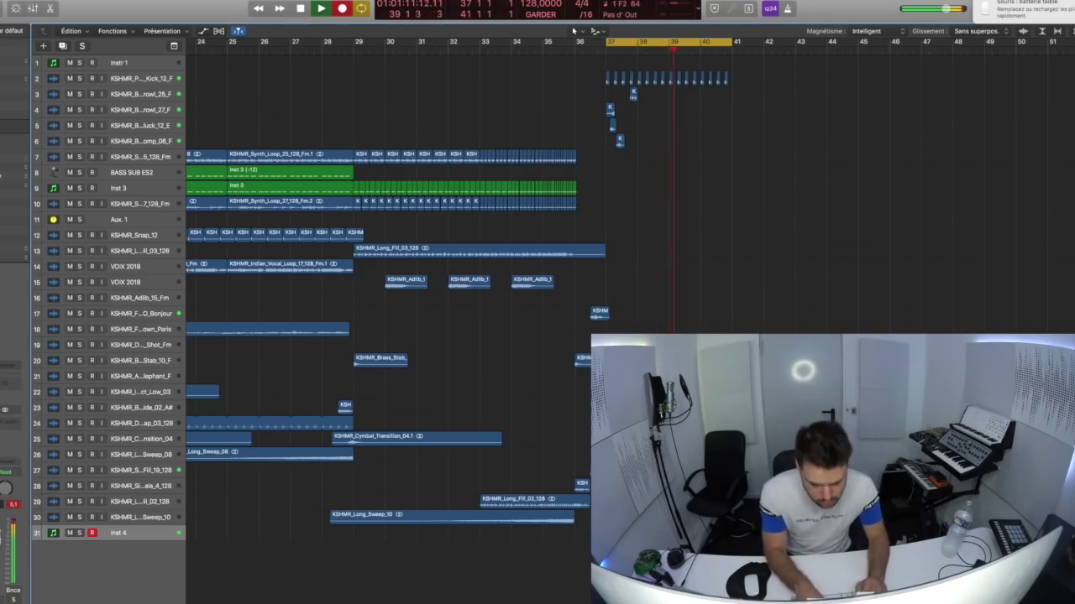
pyautogui.press('p')
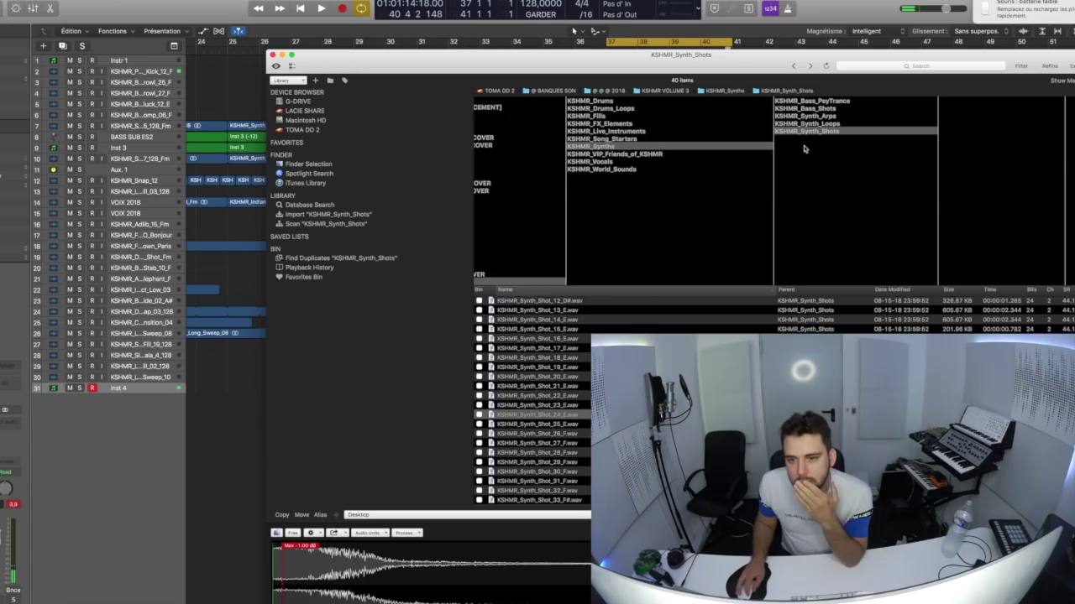
# Browse the KSHMR_Bass_PsyTrance folder and the hi-hat, cymbal and snare loops in KSHMR_Drum_Loops_Solo.
pyautogui.click(846, 101)
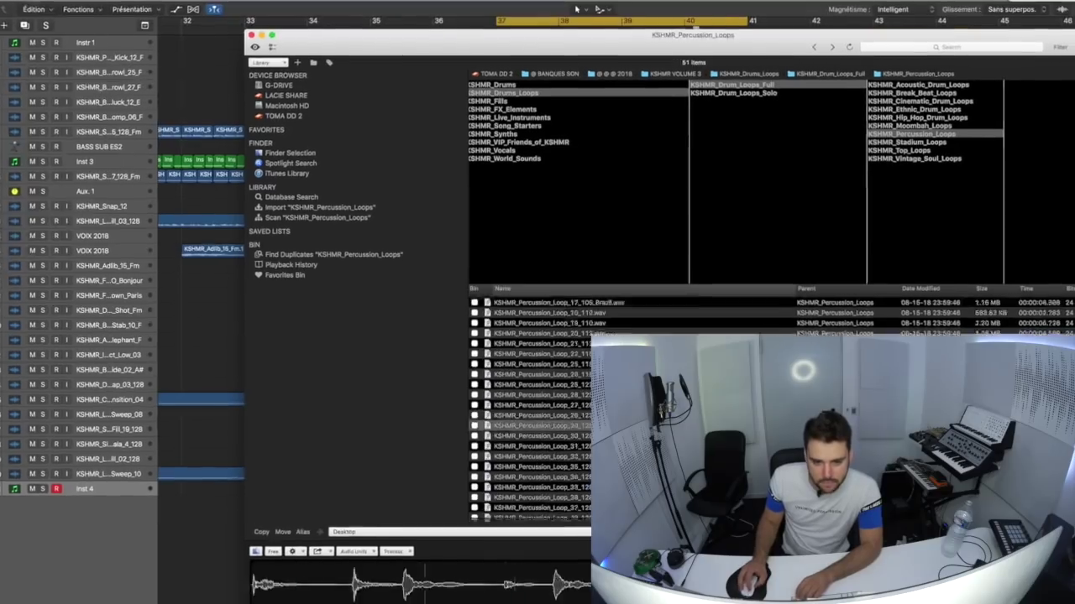
pyautogui.click(744, 94)
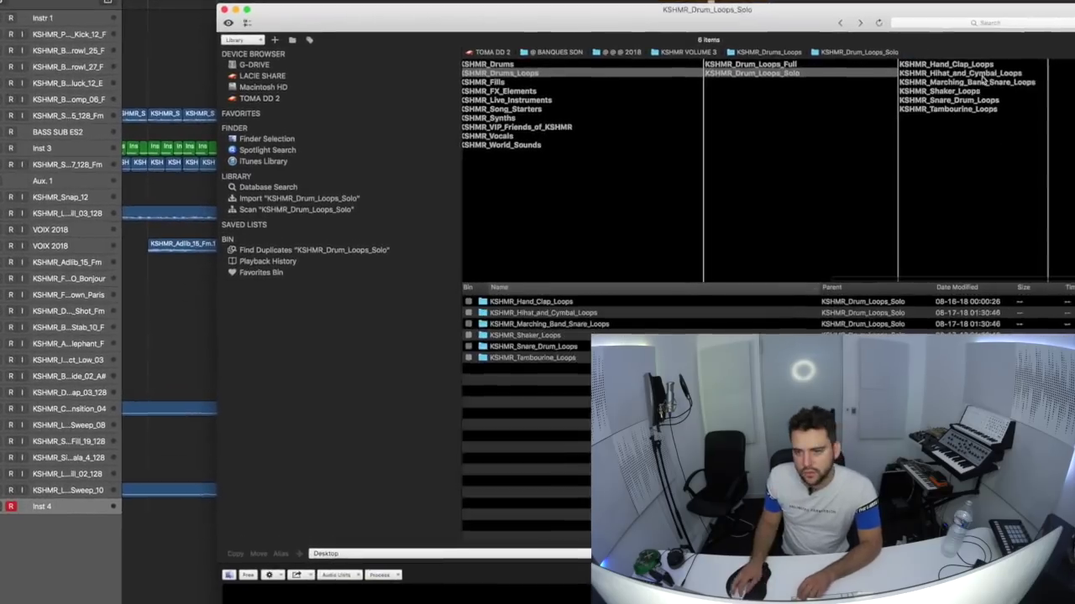
pyautogui.click(982, 82)
pyautogui.click(957, 100)
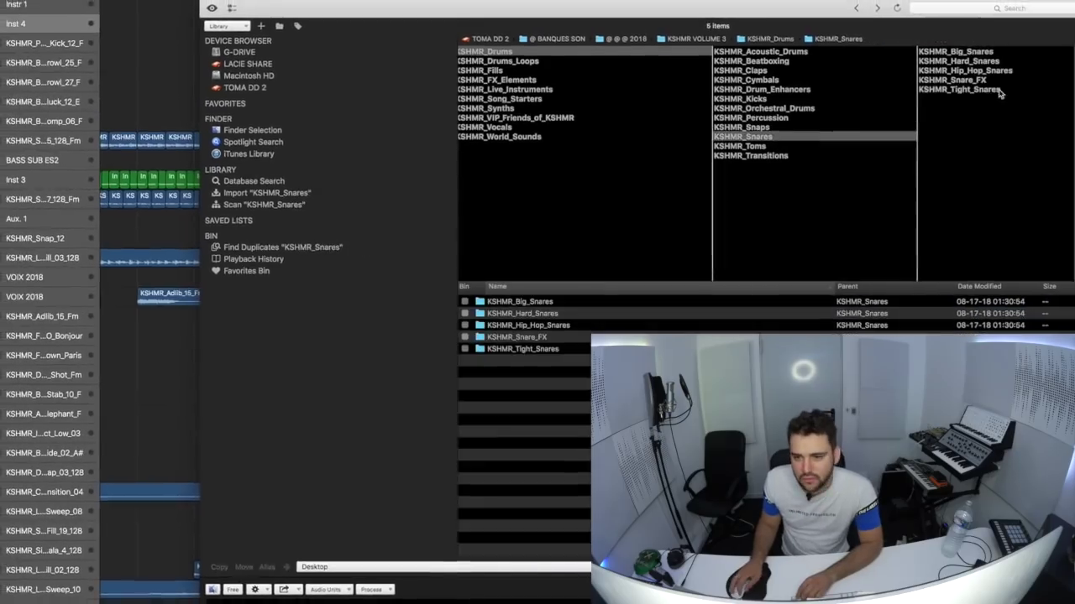
# Browse the KSHMR_Snares subfolders, starting with KSHMR_Big_Snares, for a snare sample.
pyautogui.click(957, 48)
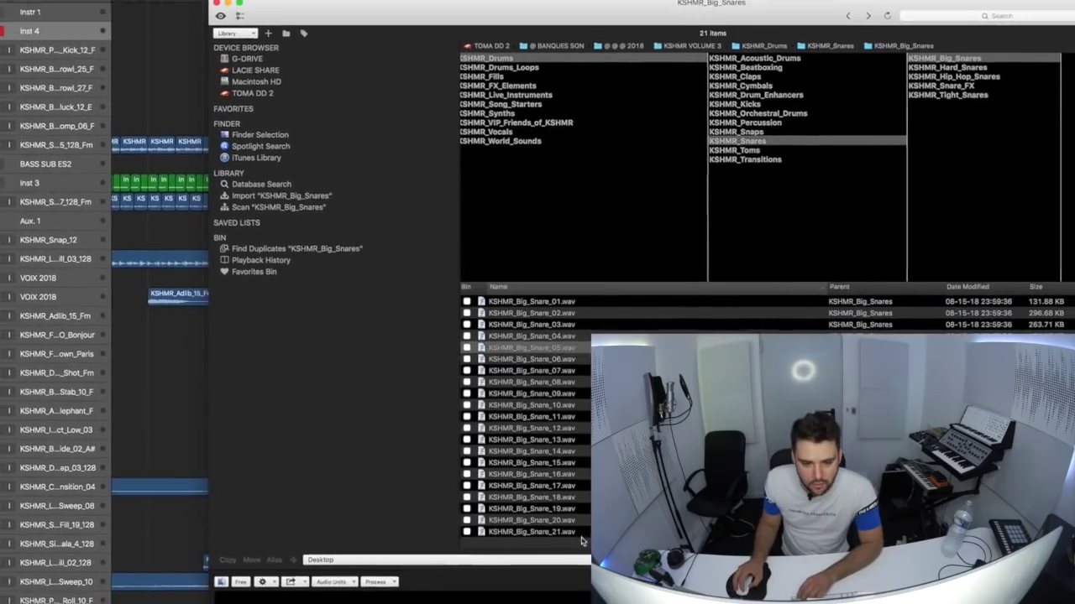
pyautogui.click(958, 86)
pyautogui.click(919, 97)
pyautogui.click(925, 81)
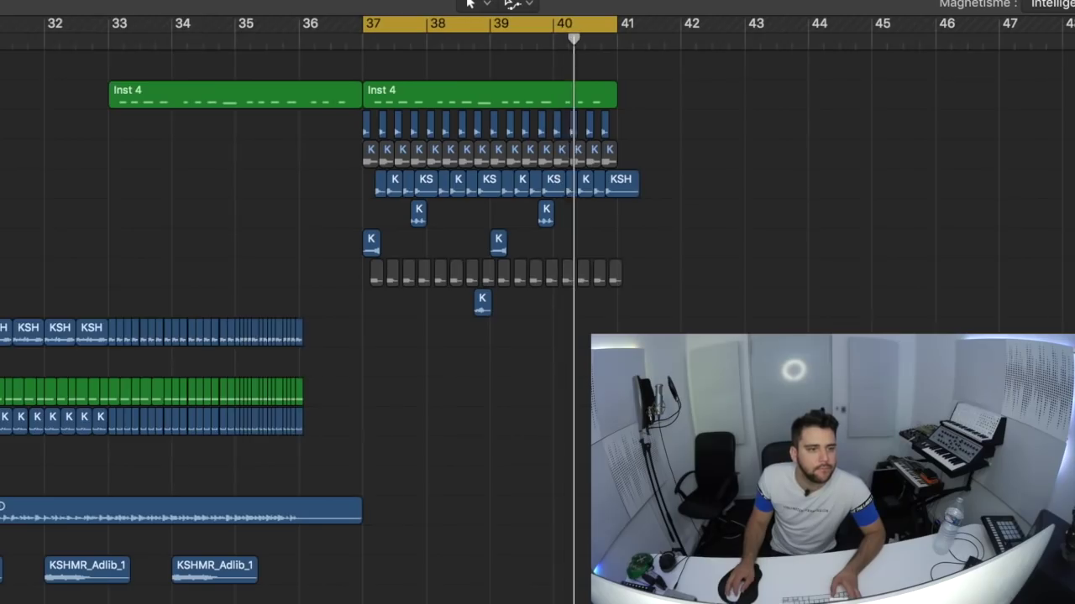
# Copy the Inst 4 part onto the BASS SUB ES2 track at bar 37 and select it.
pyautogui.press('v')
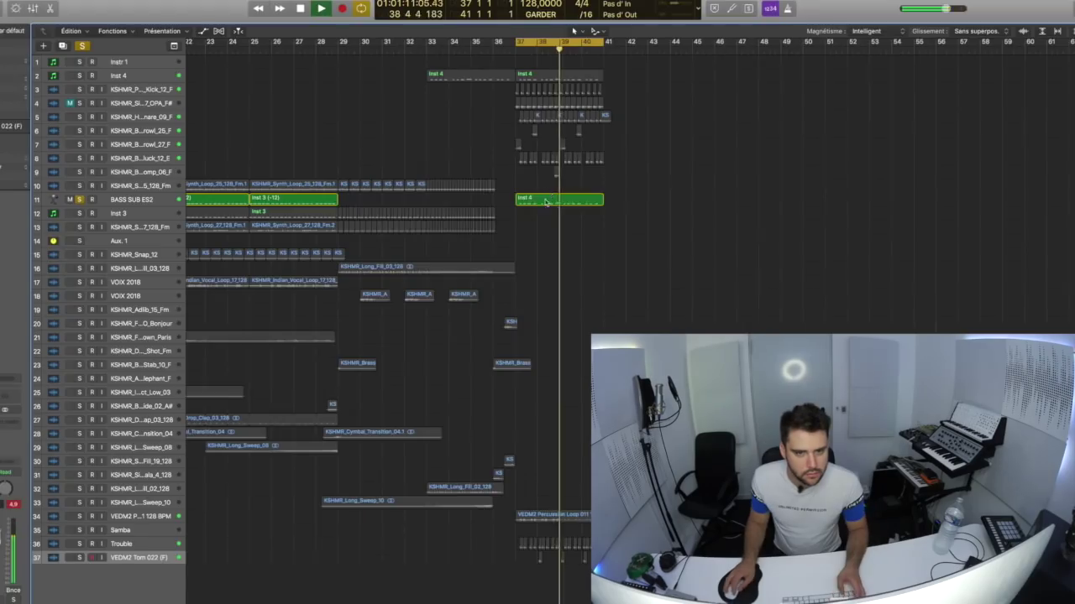
pyautogui.click(547, 202)
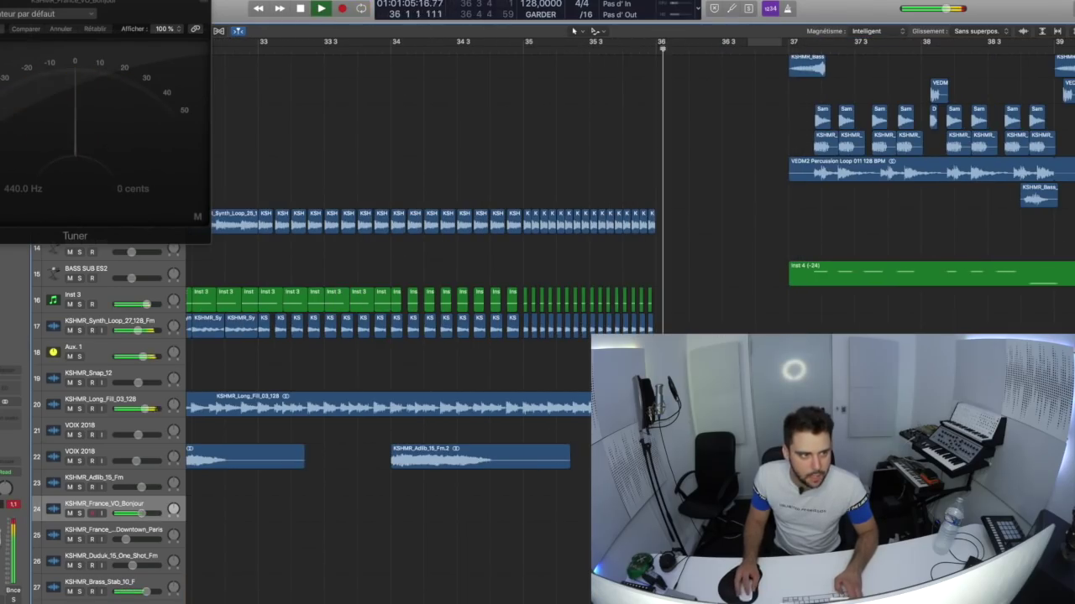
# Close the tuner window and play the transition through the KSHMR_France_VO_Bonjour vocal into the drop at bar 37.
pyautogui.press('super+w')
pyautogui.press('super+Right')
pyautogui.press('super+Right')
pyautogui.press('super+Right')
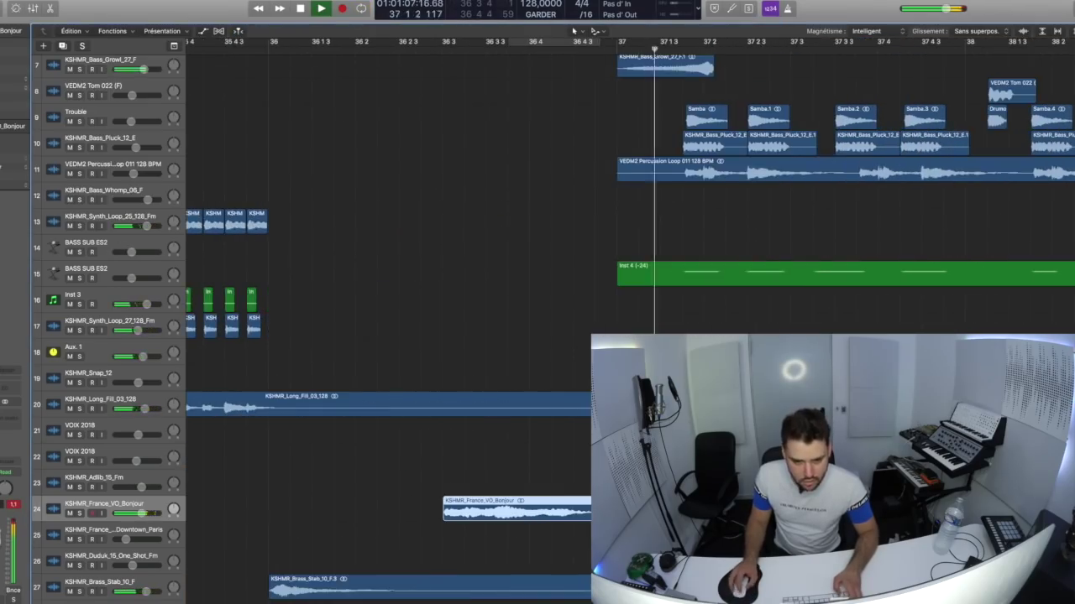
pyautogui.scroll(-5, 621, 327)
pyautogui.scroll(10, 622, 327)
pyautogui.moveTo(612, 102); pyautogui.dragTo(496, 104)
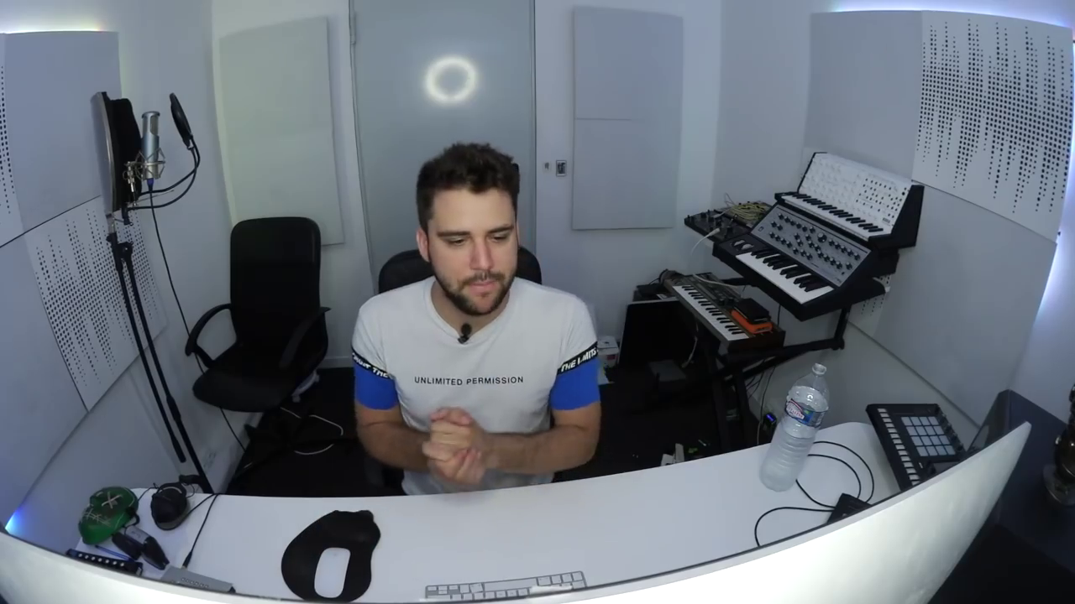